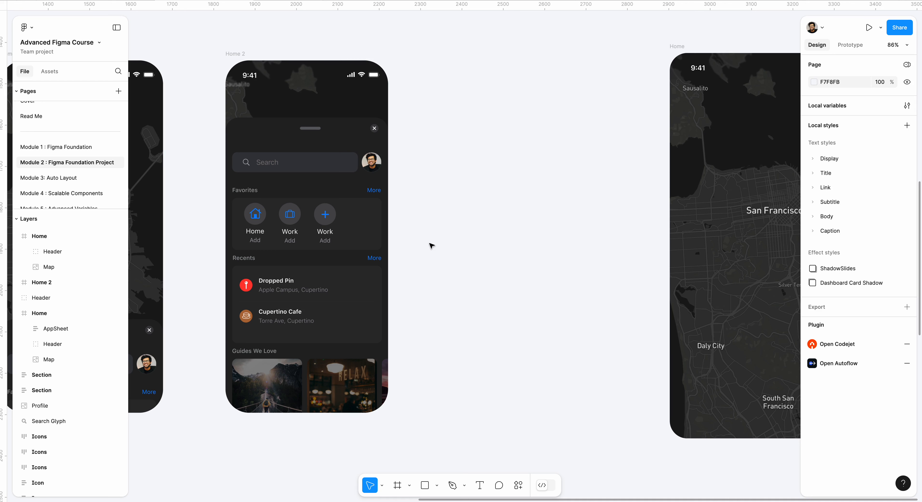
Step: Draw a new frame about 370 × 656 on the empty canvas between the Home 2 screen and the map-only Home screen
{"action": "left_click", "coordinate": [397, 487]}
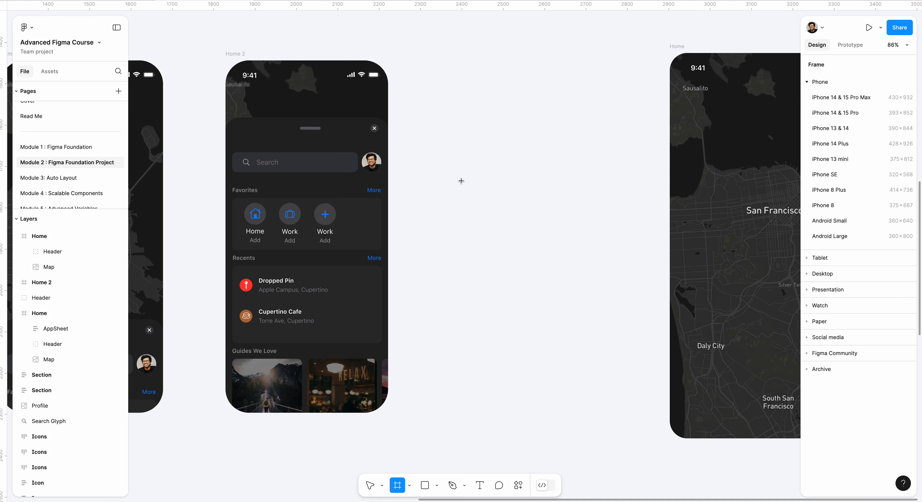
{"action": "mouse_move", "coordinate": [434, 123]}
{"action": "left_mouse_down"}
{"action": "mouse_move", "coordinate": [572, 349]}
{"action": "mouse_move", "coordinate": [587, 395]}
{"action": "left_mouse_up"}
{"action": "left_click_drag", "start_coordinate": [515, 247], "coordinate": [517, 260]}
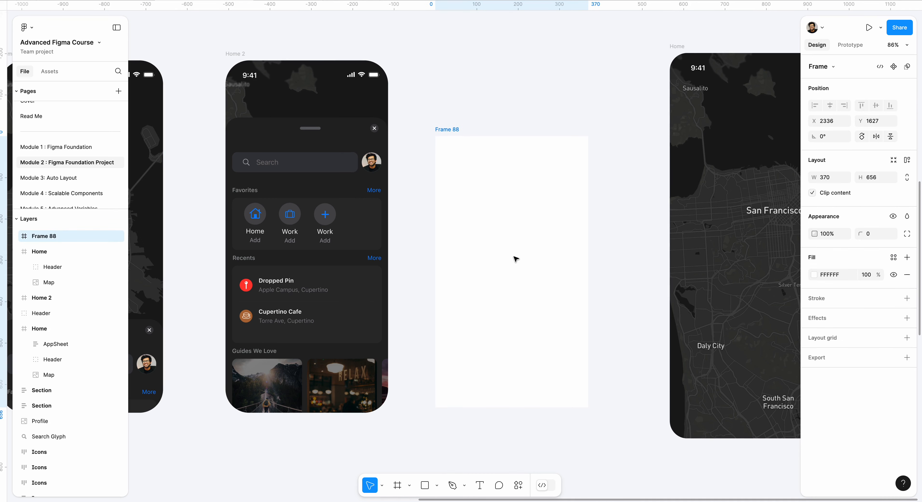
Step: Set the new frame's width to 393
{"action": "left_click", "coordinate": [307, 121]}
{"action": "left_click", "coordinate": [450, 131]}
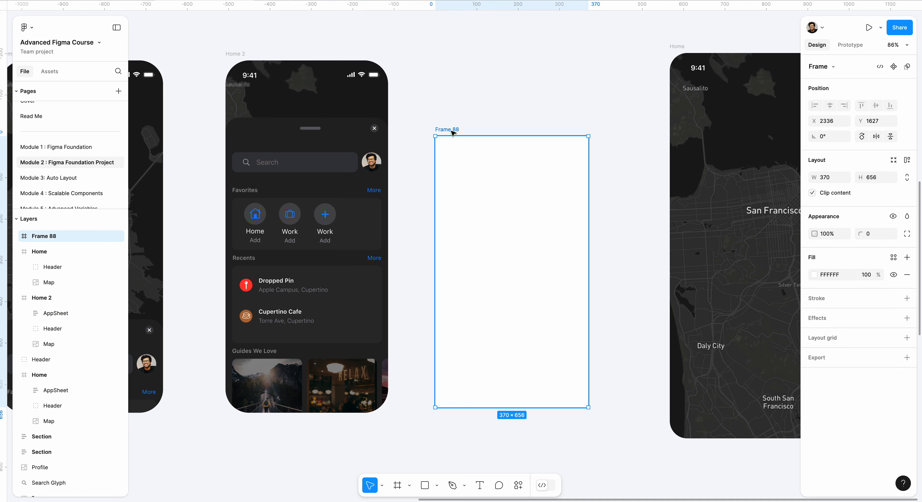
{"action": "left_click", "coordinate": [833, 180]}
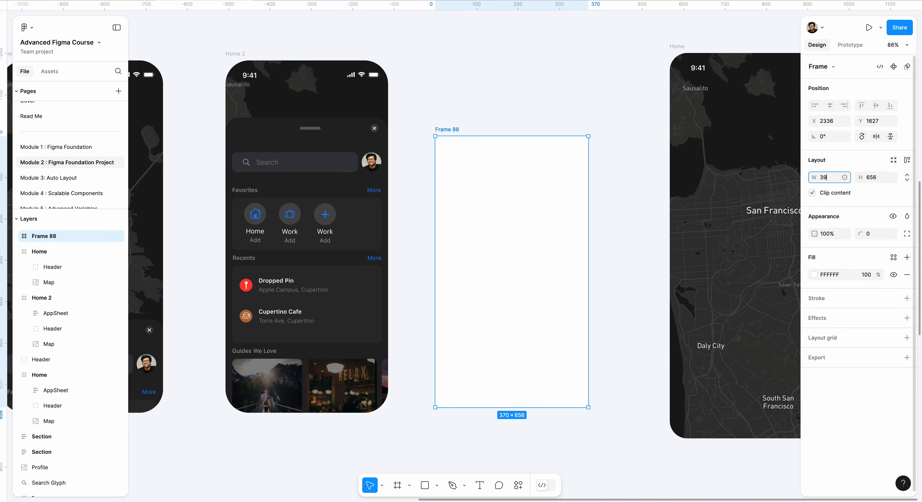
{"action": "type", "text": "393"}
{"action": "key", "text": "Return"}
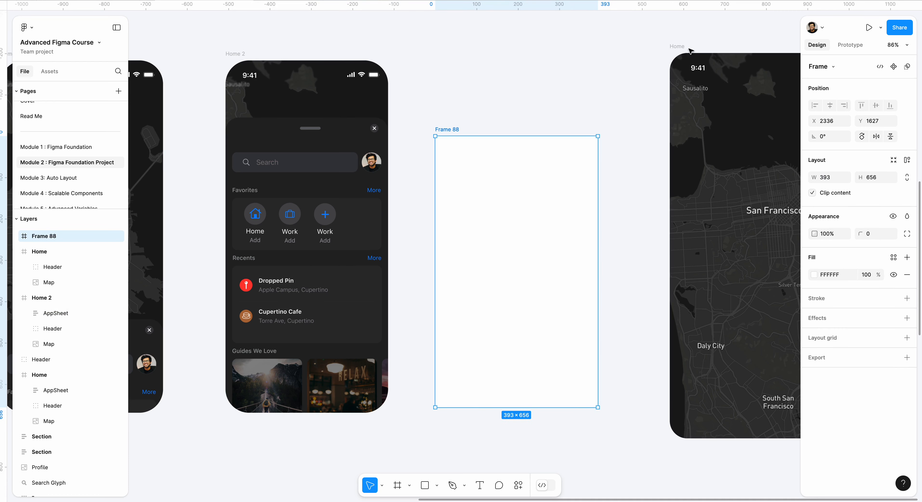
Step: Try the frame over the lower part of the map-only Home screen, check that screen's dimensions, and move the frame back out
{"action": "left_click", "coordinate": [677, 47]}
{"action": "scroll", "coordinate": [537, 65], "scroll_direction": "right", "scroll_amount": 3}
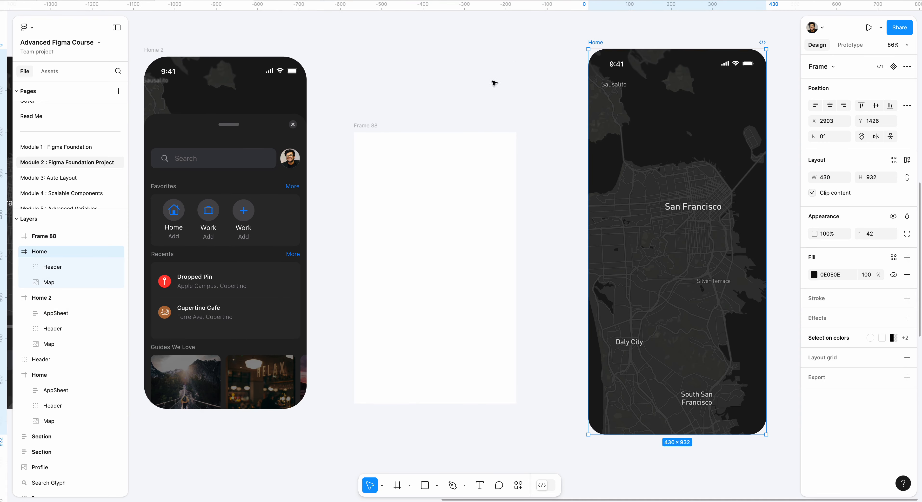
{"action": "left_click", "coordinate": [490, 247]}
{"action": "left_click_drag", "start_coordinate": [464, 241], "coordinate": [695, 270]}
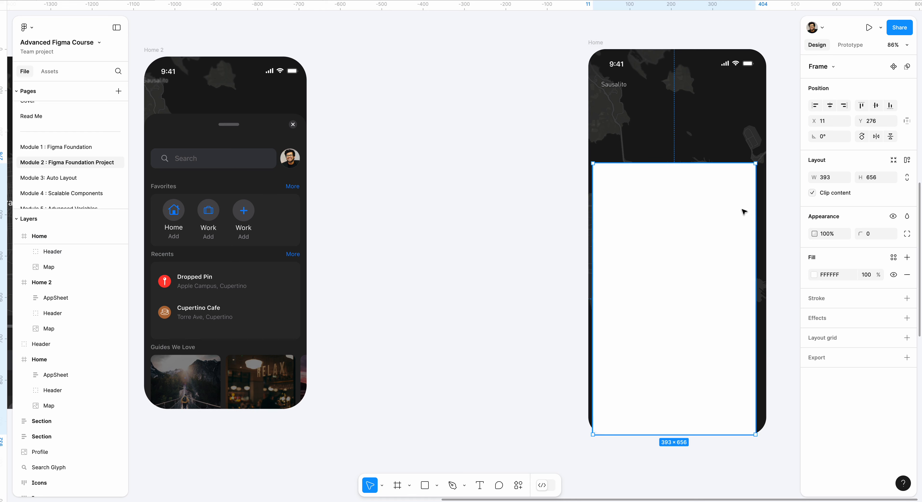
{"action": "left_click", "coordinate": [604, 47]}
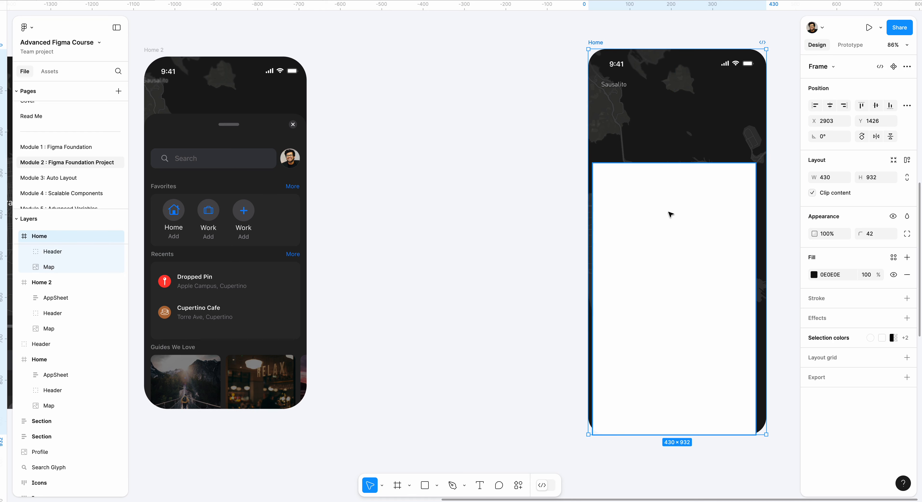
{"action": "left_click_drag", "start_coordinate": [707, 209], "coordinate": [430, 219]}
Step: Set the white frame's width to 430 to match the map-only Home screen
{"action": "left_click", "coordinate": [838, 179]}
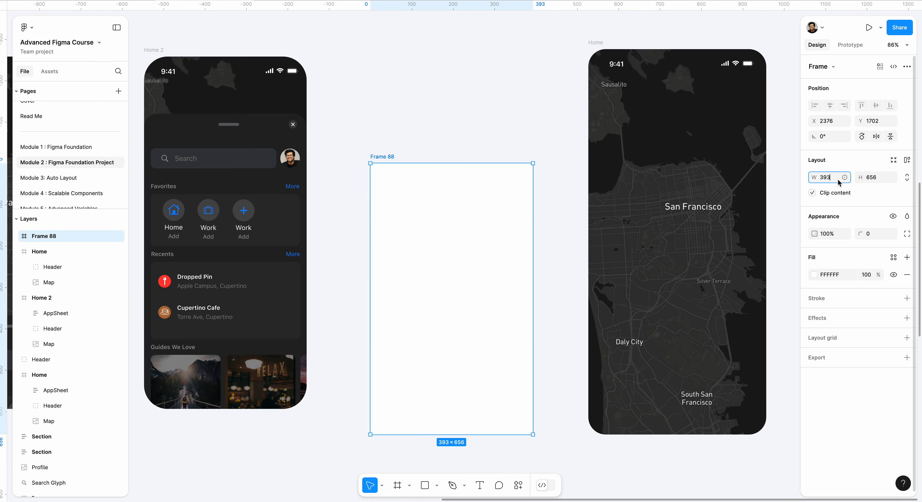
{"action": "type", "text": "430"}
{"action": "key", "text": "Return"}
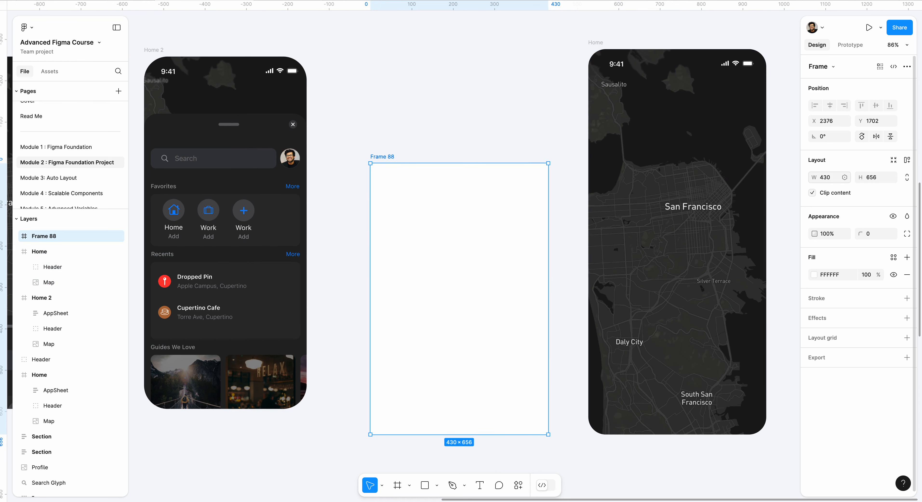
{"action": "left_click", "coordinate": [432, 46]}
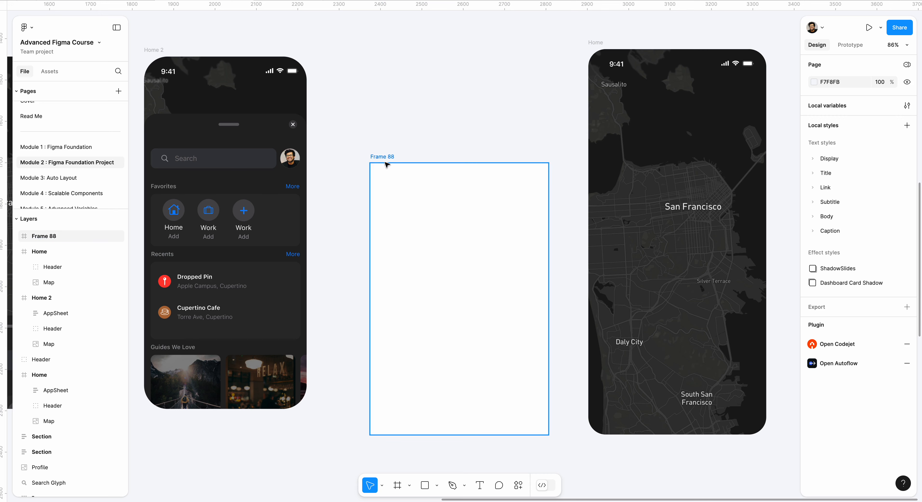
Step: Test the 430-wide frame's fit across the lower part of the Home screen, then return it to the empty canvas
{"action": "left_click_drag", "start_coordinate": [387, 164], "coordinate": [434, 142]}
{"action": "left_click_drag", "start_coordinate": [570, 300], "coordinate": [676, 322]}
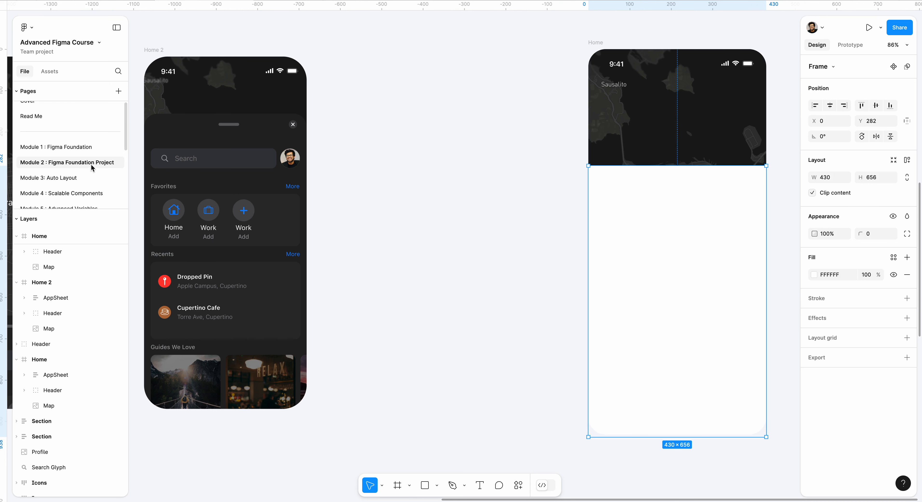
{"action": "left_click_drag", "start_coordinate": [614, 193], "coordinate": [441, 196]}
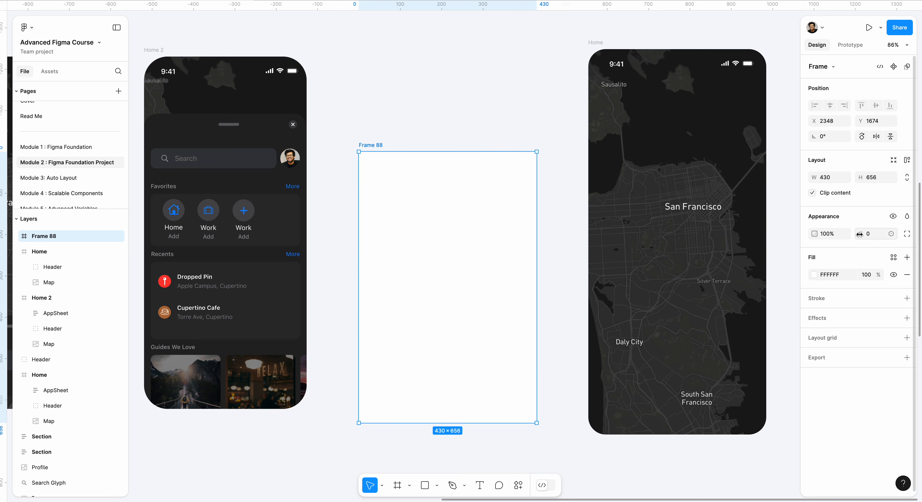
Step: Give the frame a corner radius of 6, then set both upper corners to 16 and the lower-left corner to 0 individually
{"action": "left_click_drag", "start_coordinate": [859, 235], "coordinate": [895, 237]}
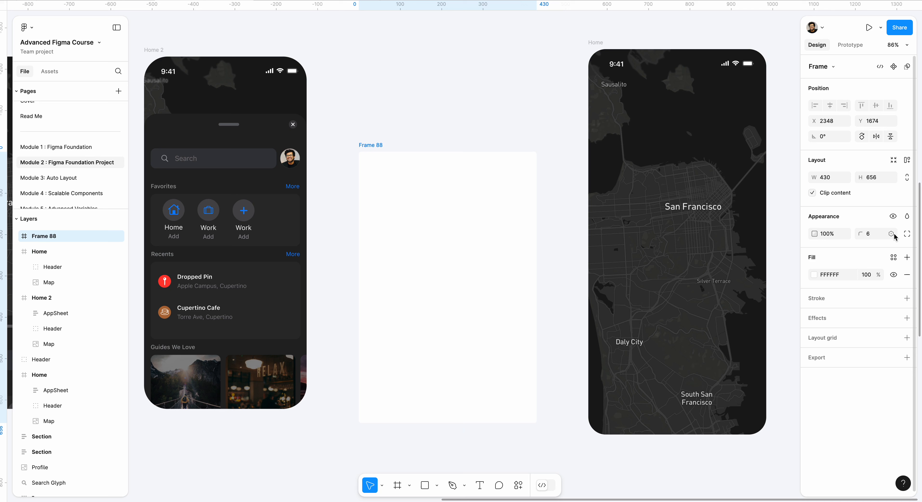
{"action": "left_click", "coordinate": [907, 234]}
{"action": "left_click", "coordinate": [717, 264]}
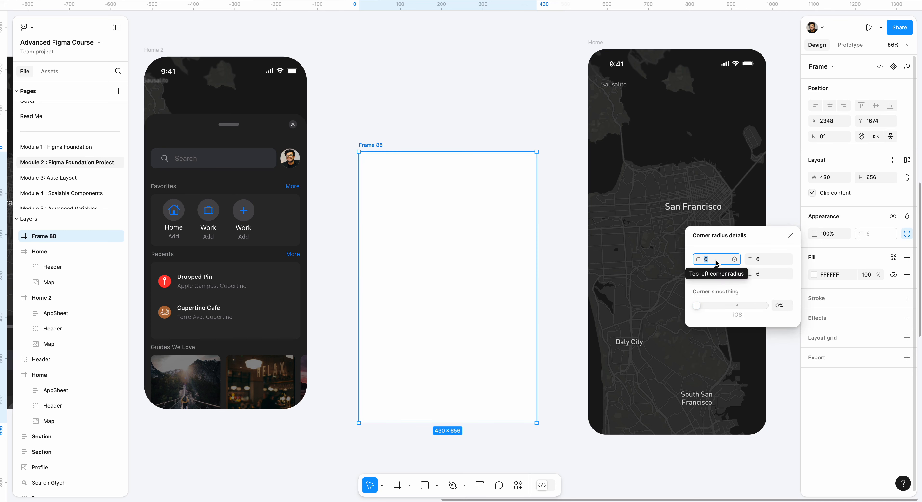
{"action": "type", "text": "16"}
{"action": "key", "text": "Return"}
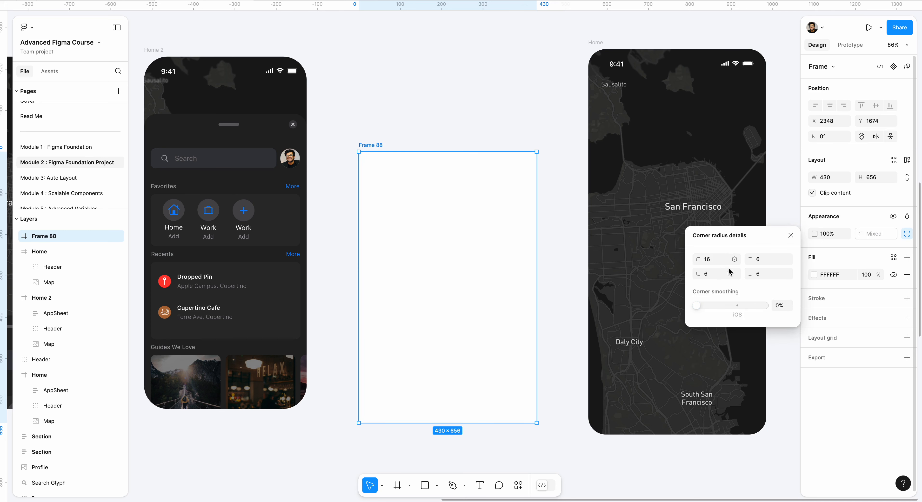
{"action": "left_click", "coordinate": [769, 259]}
{"action": "type", "text": "16"}
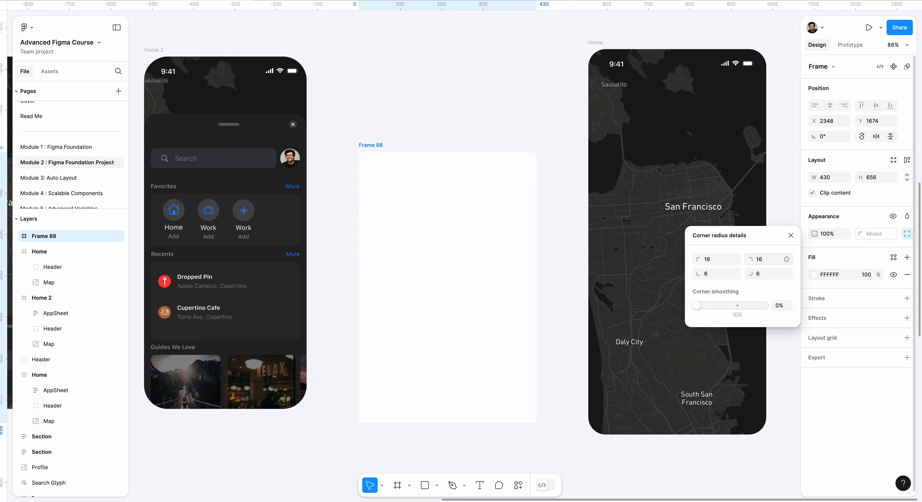
{"action": "left_click", "coordinate": [711, 270]}
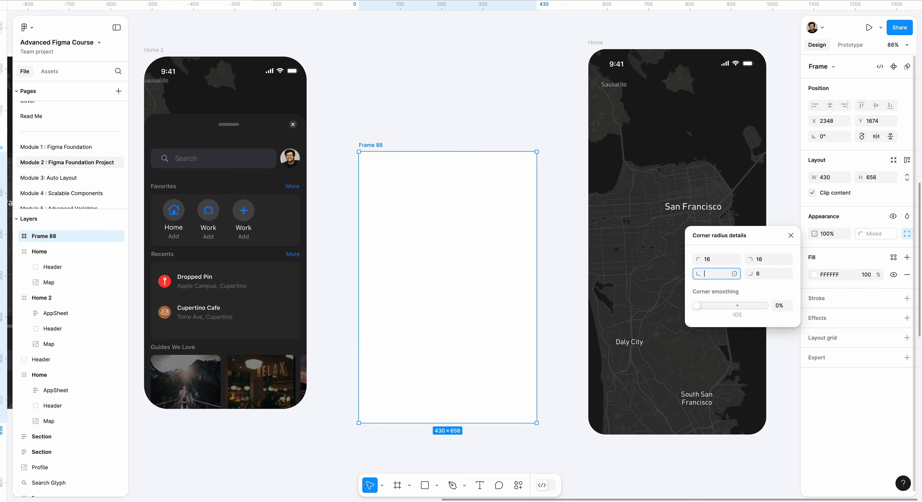
{"action": "left_click", "coordinate": [769, 275]}
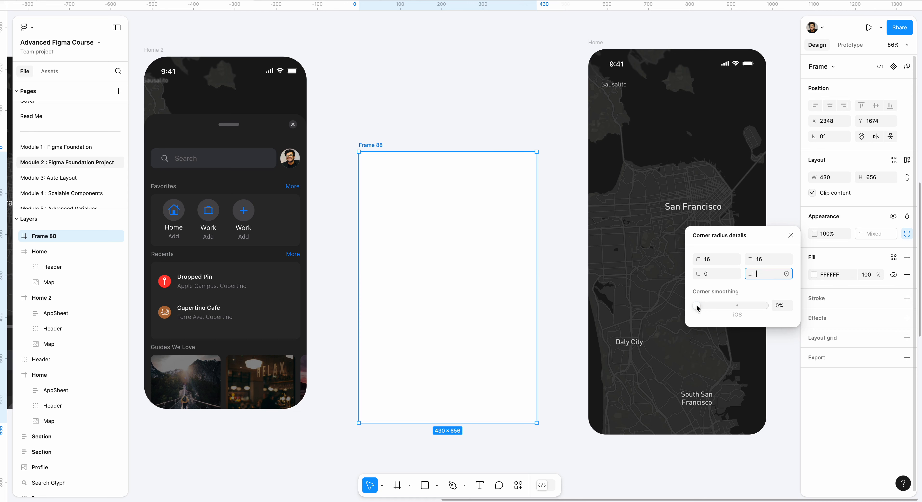
Step: Set the frame's corner smoothing to 60%
{"action": "left_click_drag", "start_coordinate": [697, 307], "coordinate": [732, 307]}
{"action": "left_click", "coordinate": [780, 306]}
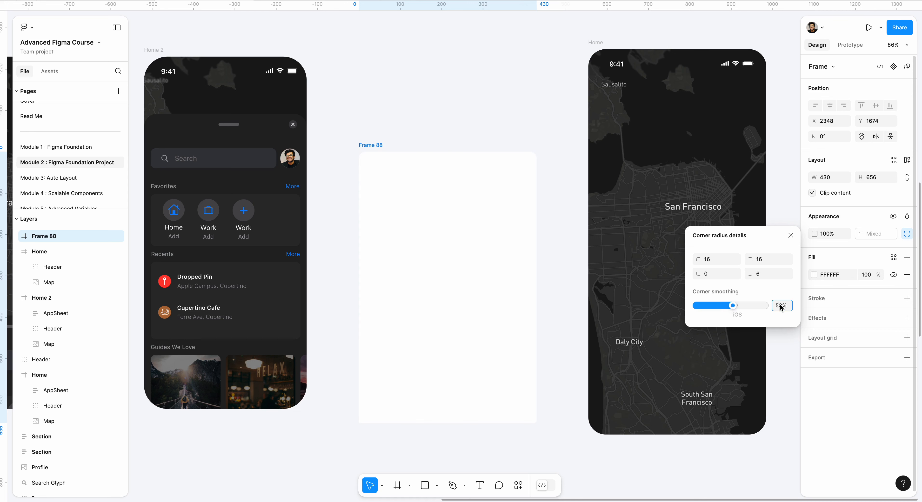
{"action": "type", "text": "60"}
{"action": "key", "text": "Return"}
{"action": "left_click", "coordinate": [456, 100]}
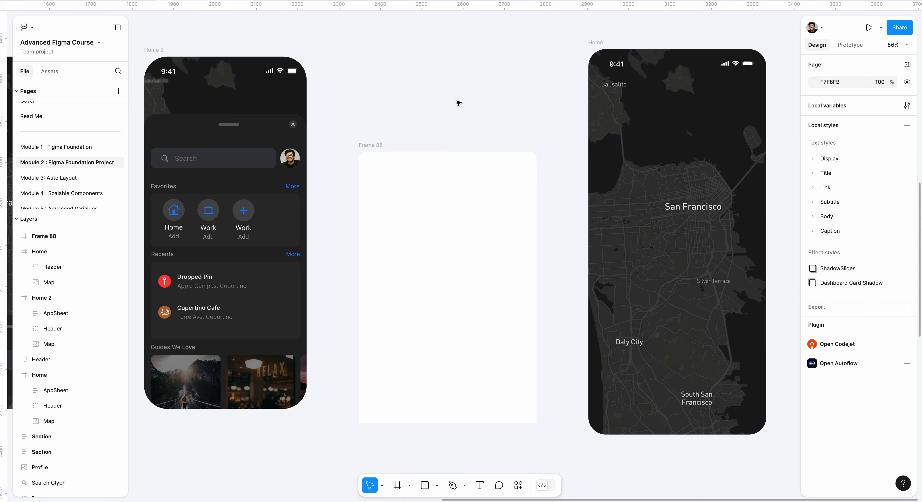
Step: Set the radius of the frame's two upper corners to 32
{"action": "left_click", "coordinate": [461, 163]}
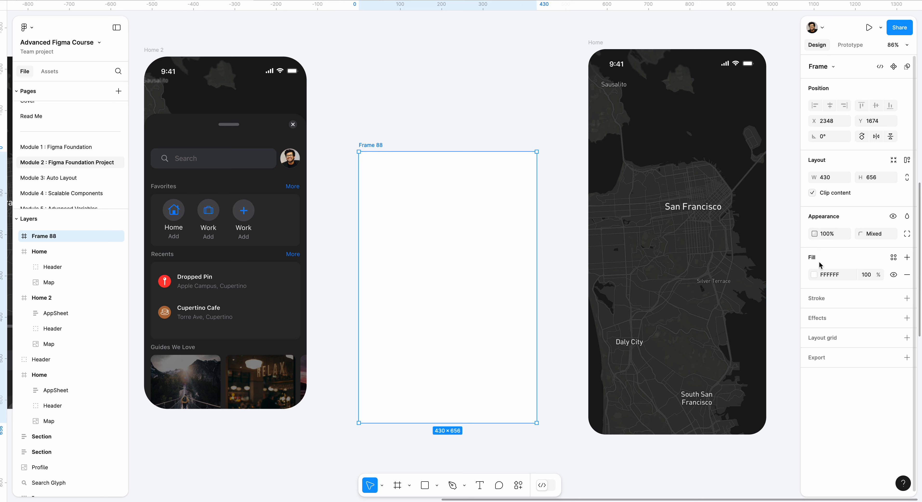
{"action": "left_click", "coordinate": [906, 234]}
{"action": "left_click", "coordinate": [710, 260]}
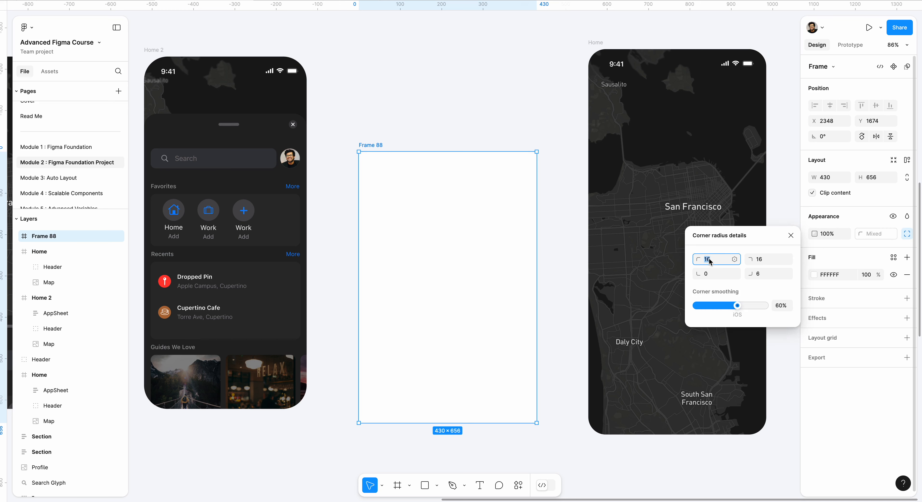
{"action": "type", "text": "32"}
{"action": "left_click", "coordinate": [760, 260]}
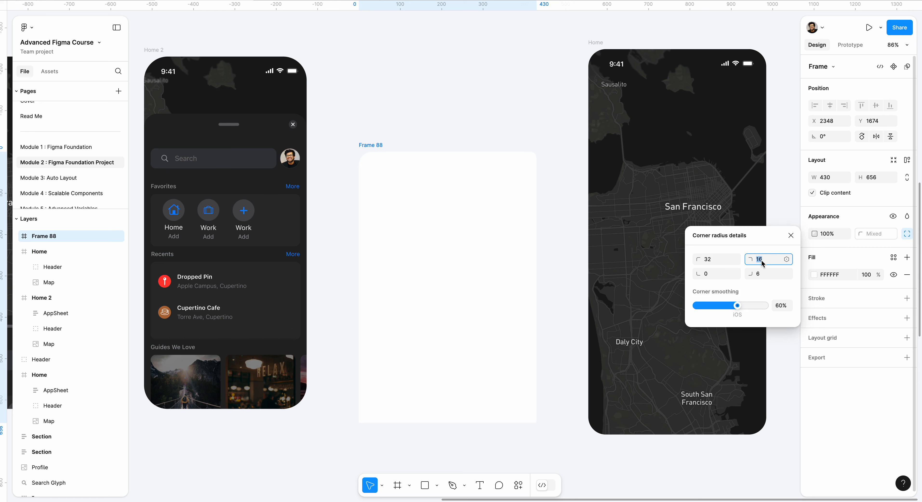
{"action": "type", "text": "32"}
{"action": "key", "text": "Return"}
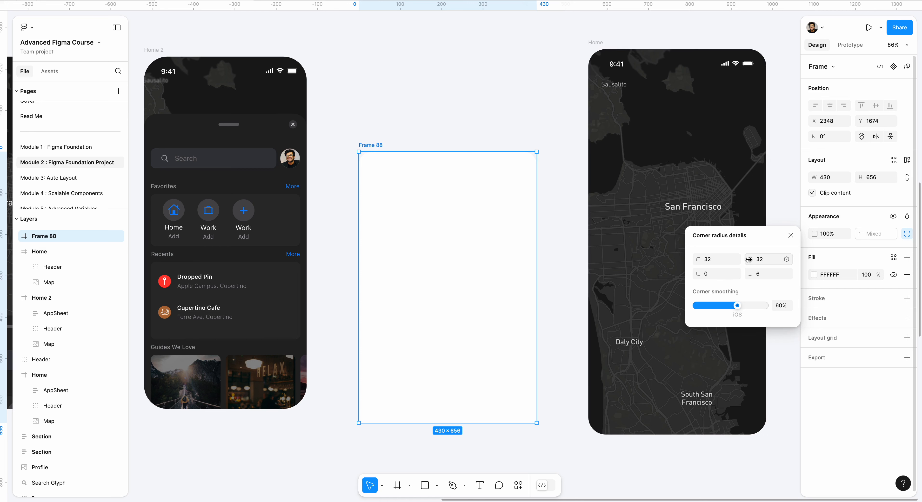
{"action": "left_click", "coordinate": [547, 244]}
Step: Change the frame's fill to 242424 by sampling the sheet background of the Home 2 screen with the eyedropper
{"action": "left_click", "coordinate": [512, 218]}
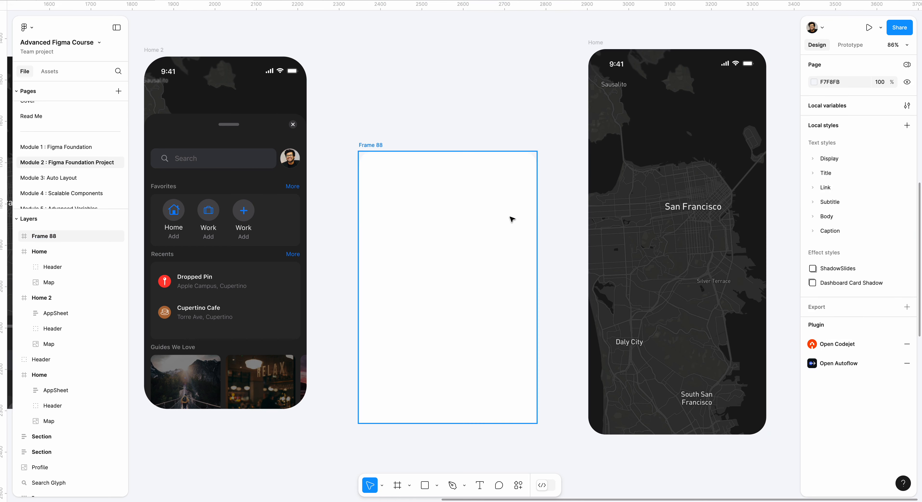
{"action": "left_click", "coordinate": [815, 275]}
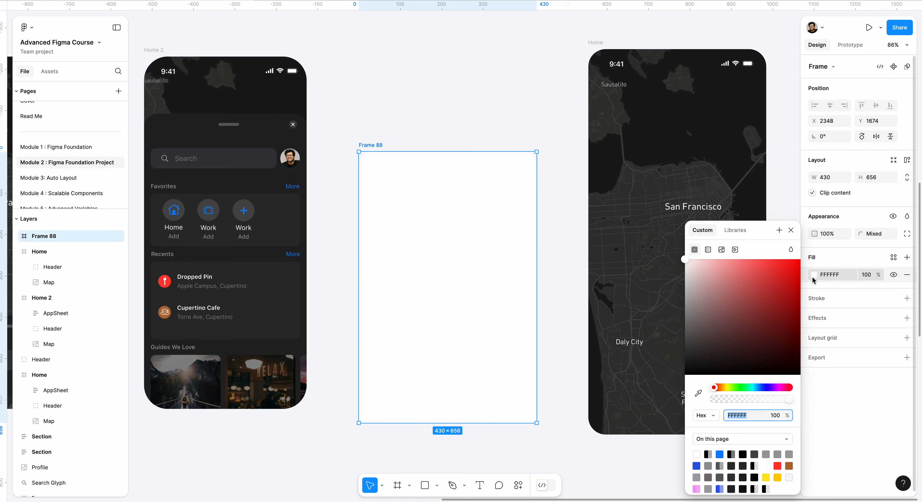
{"action": "left_click", "coordinate": [697, 393]}
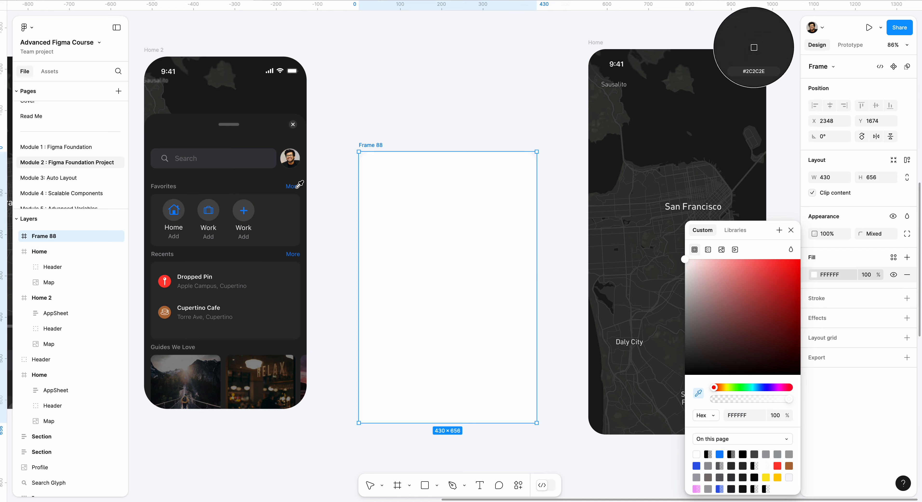
{"action": "left_click", "coordinate": [262, 176]}
{"action": "left_click", "coordinate": [420, 120]}
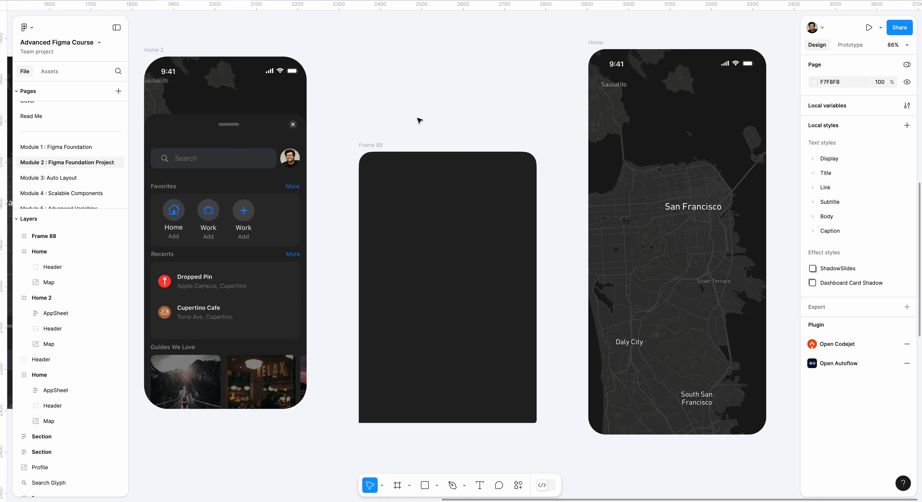
Step: Rename the dark frame as AppSheet
{"action": "scroll", "coordinate": [413, 136], "scroll_direction": "down", "scroll_amount": 1}
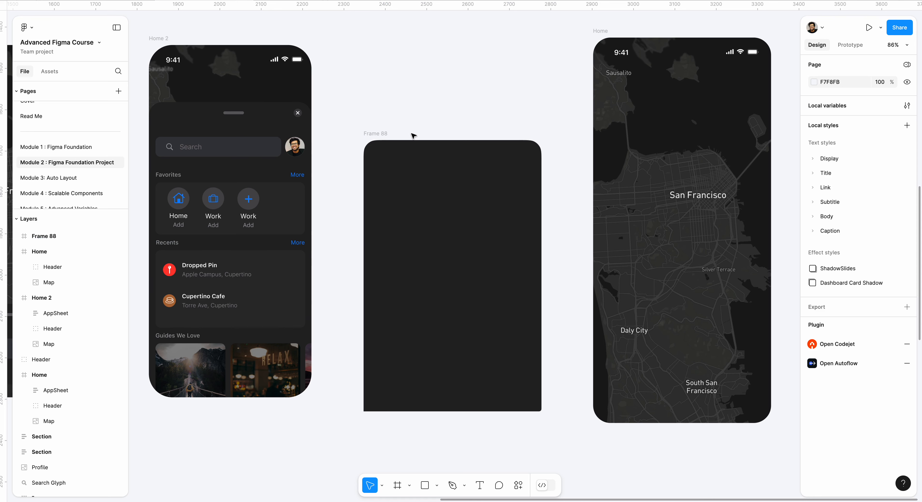
{"action": "left_click", "coordinate": [499, 184]}
{"action": "left_click", "coordinate": [374, 133]}
{"action": "type", "text": "A"}
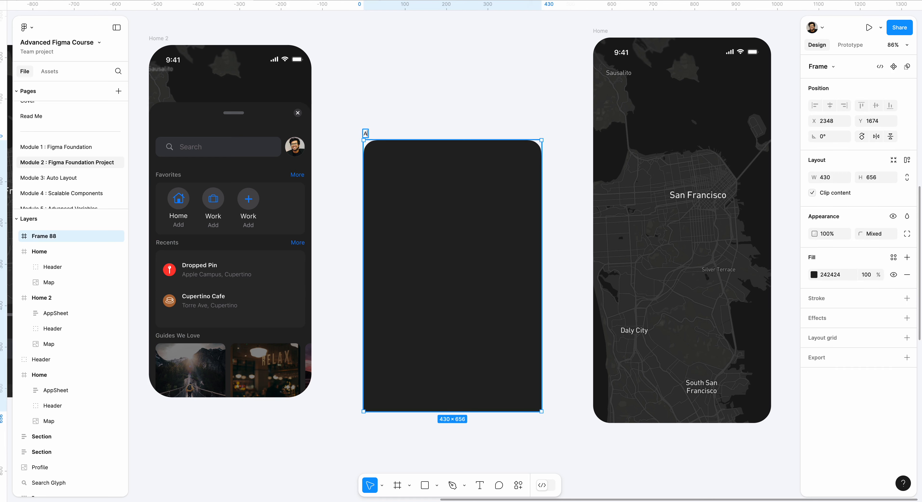
{"action": "type", "text": "ppSheet"}
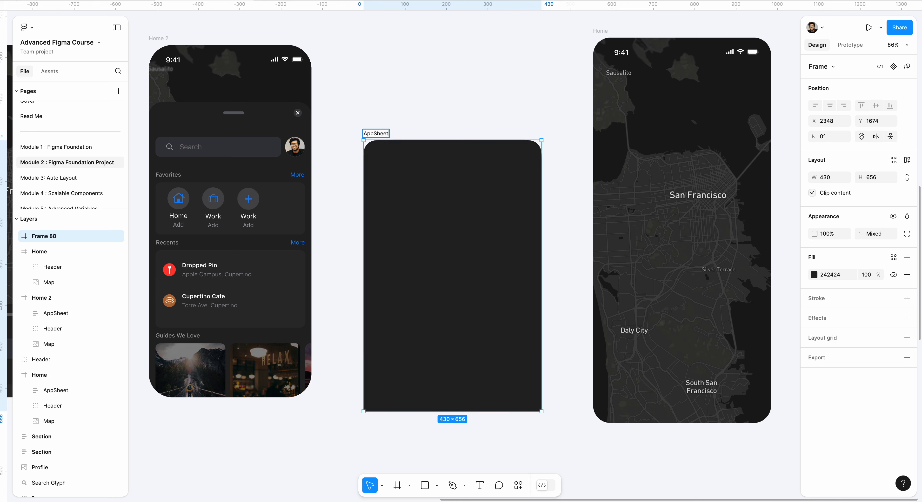
{"action": "key", "text": "Return"}
{"action": "left_click", "coordinate": [401, 116]}
Step: Add auto layout to the AppSheet frame
{"action": "left_click", "coordinate": [380, 134]}
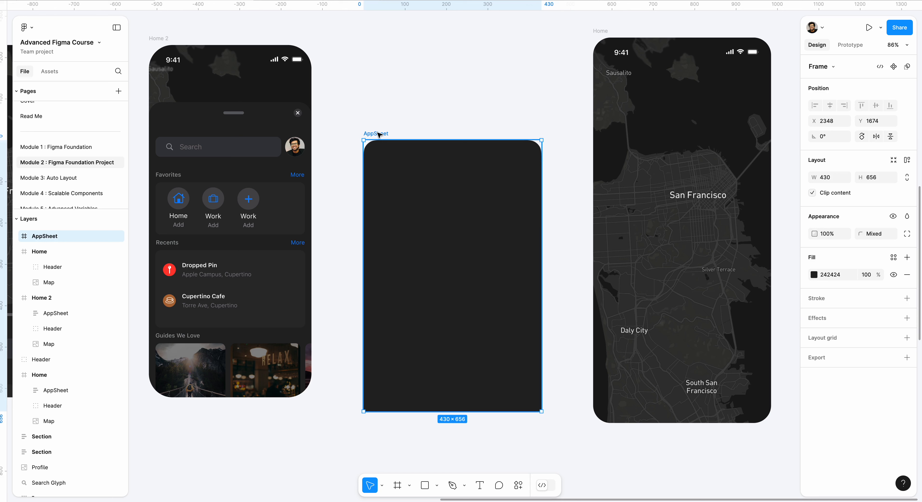
{"action": "right_click", "coordinate": [380, 135]}
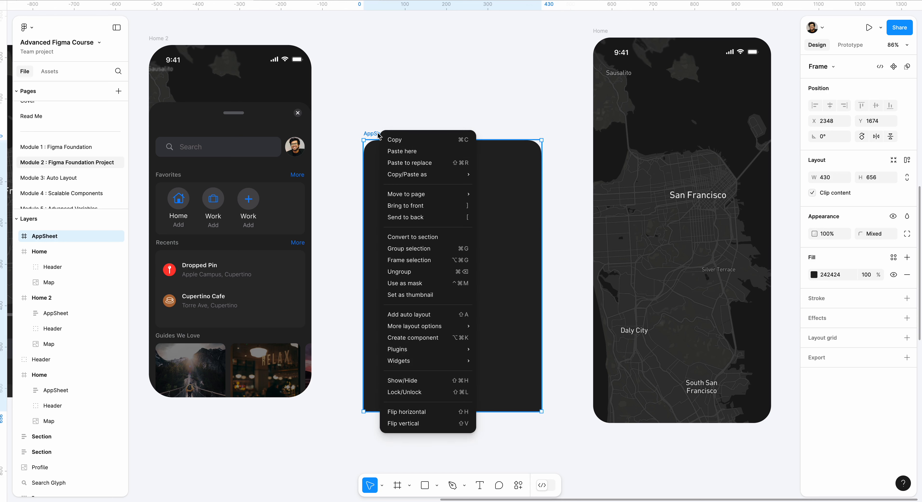
{"action": "left_click", "coordinate": [441, 315]}
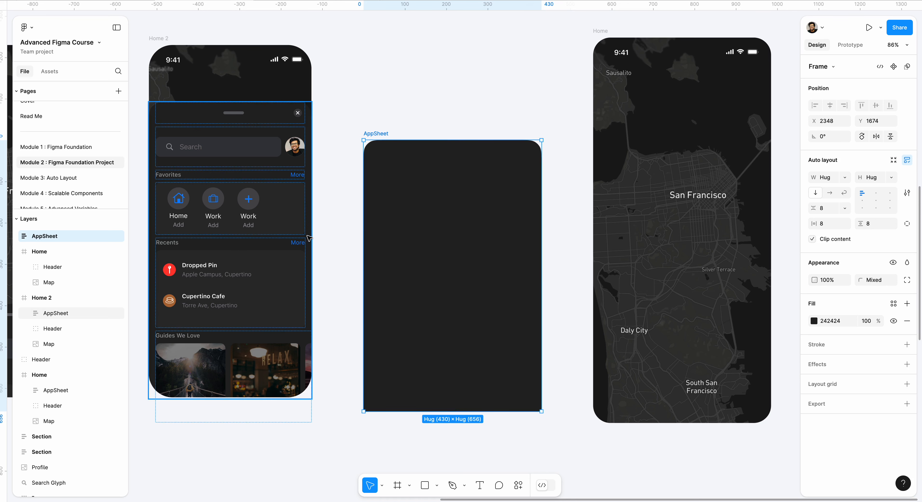
Step: Set the AppSheet frame's horizontal padding to 16
{"action": "left_click", "coordinate": [831, 226]}
{"action": "type", "text": "16"}
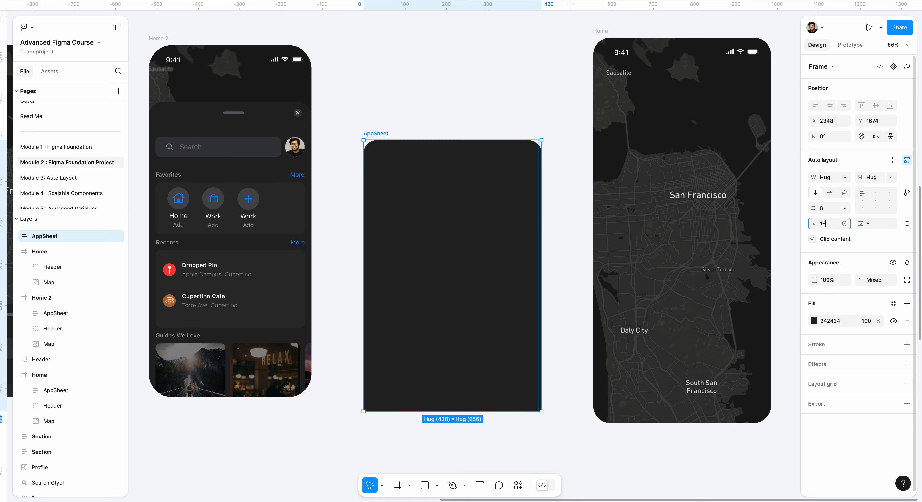
{"action": "key", "text": "Return"}
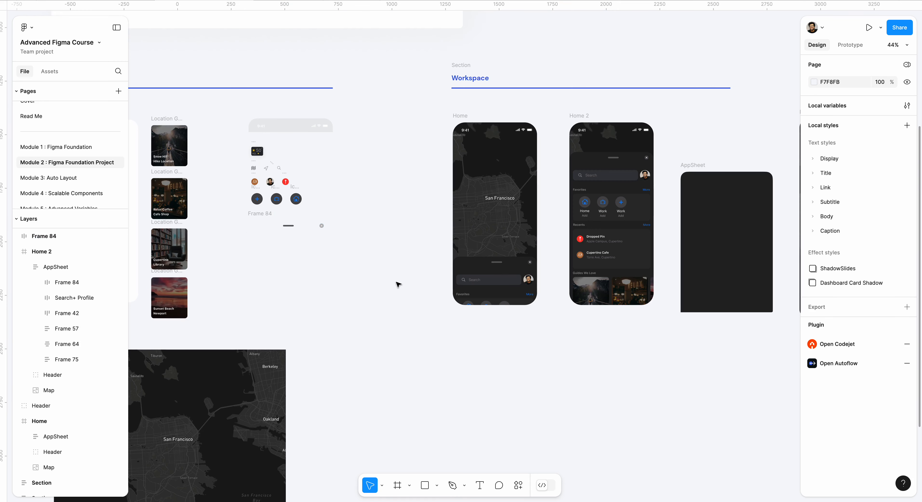
Step: Place a copy of the assets' Frame 84, holding the drag handle and close icon, inside the AppSheet frame
{"action": "left_click", "coordinate": [272, 227]}
{"action": "left_click_drag", "start_coordinate": [272, 227], "coordinate": [715, 151]}
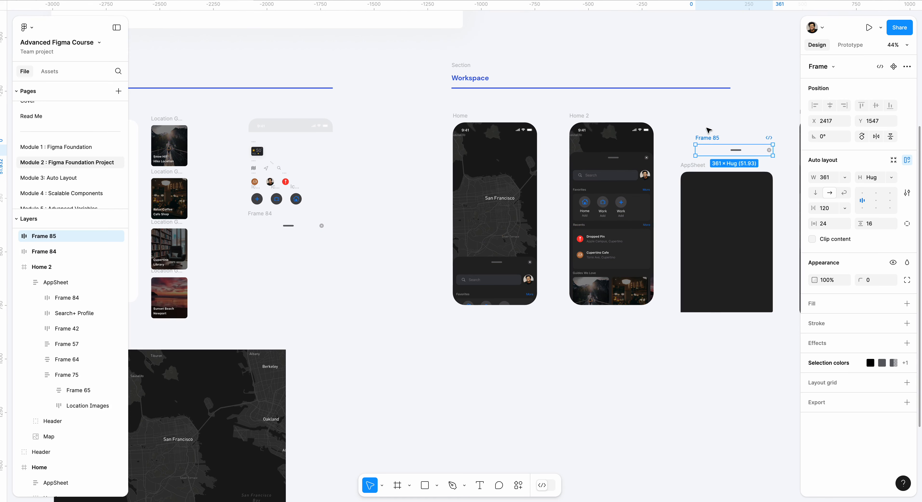
{"action": "scroll", "coordinate": [735, 144], "scroll_direction": "right", "scroll_amount": 4}
{"action": "scroll", "coordinate": [651, 169], "scroll_direction": "up", "scroll_amount": 5}
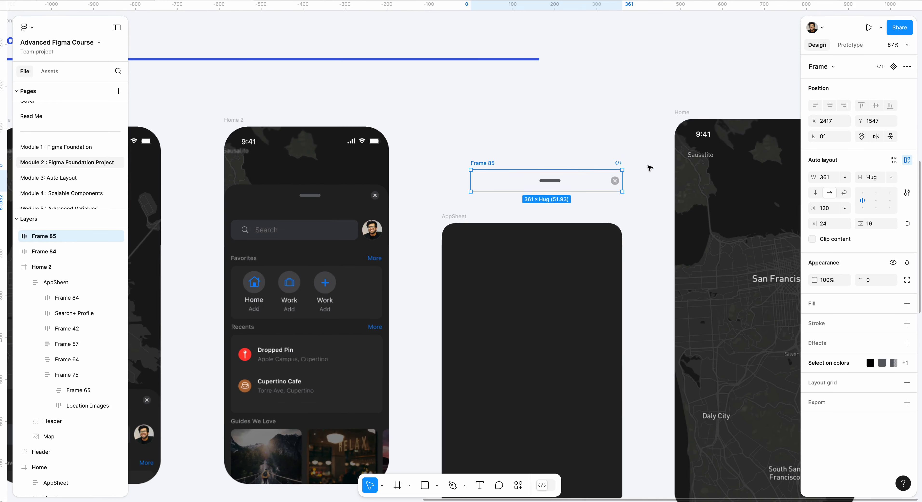
{"action": "left_click_drag", "start_coordinate": [478, 164], "coordinate": [472, 229]}
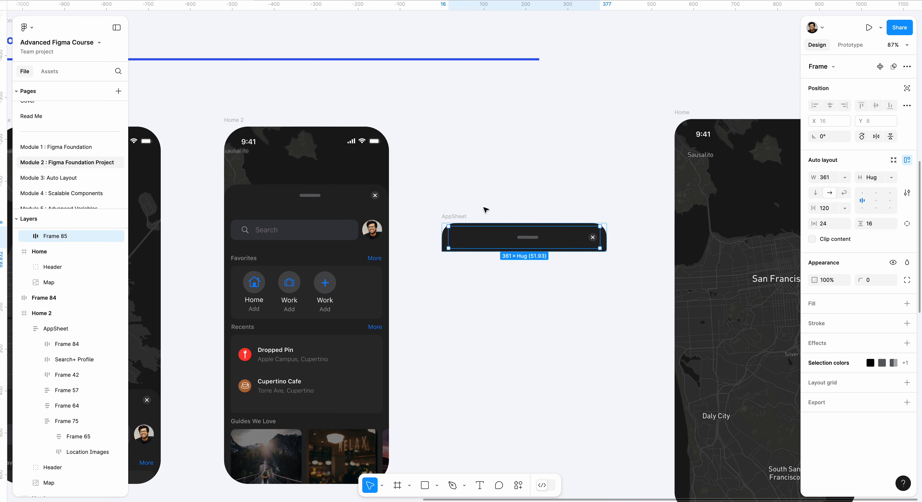
Step: Stretch the AppSheet frame downward to a height of about 594
{"action": "left_click", "coordinate": [457, 216]}
{"action": "left_click_drag", "start_coordinate": [507, 253], "coordinate": [507, 475]}
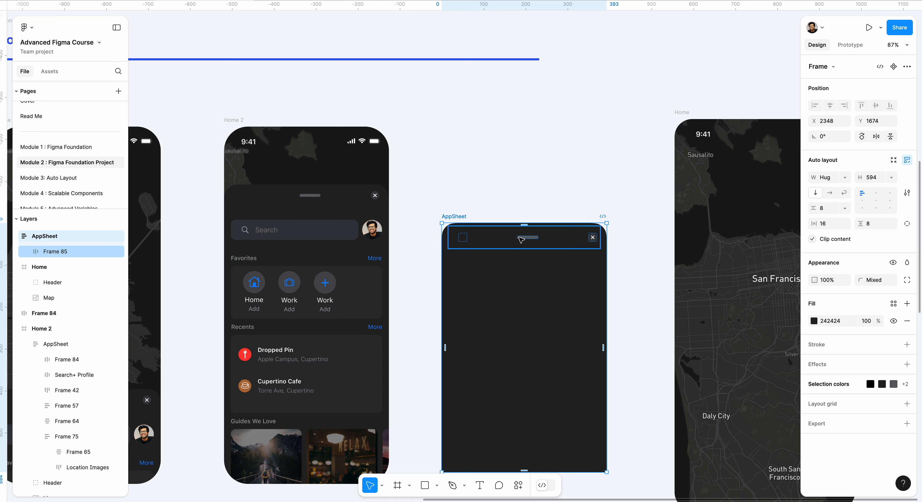
{"action": "key", "text": "Escape"}
{"action": "key", "text": "Escape"}
{"action": "scroll", "coordinate": [470, 195], "scroll_direction": "down", "scroll_amount": 1}
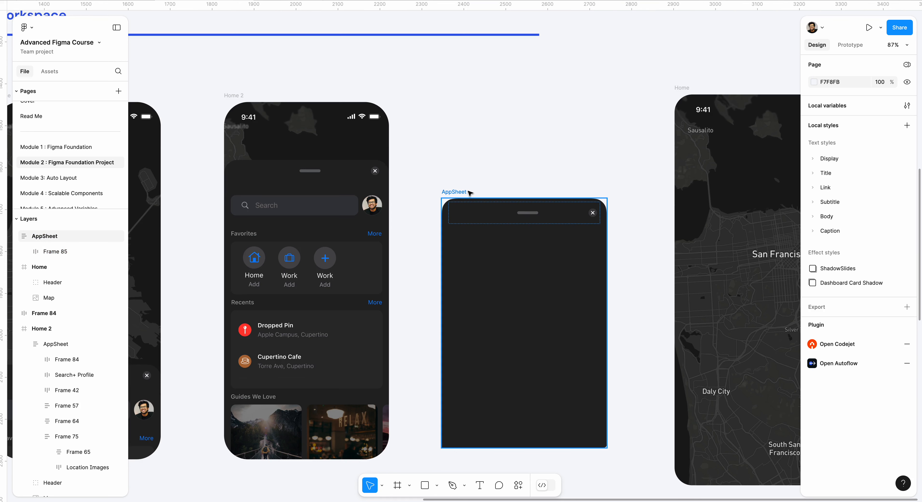
Step: Copy the Search Glyph from the assets section and paste it on the empty canvas above the AppSheet frame
{"action": "left_click", "coordinate": [482, 219]}
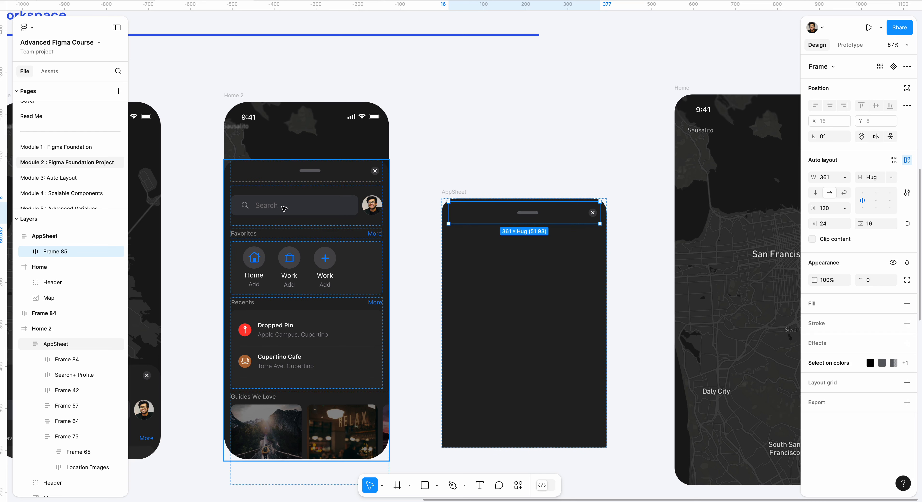
{"action": "scroll", "coordinate": [283, 209], "scroll_direction": "left", "scroll_amount": 15}
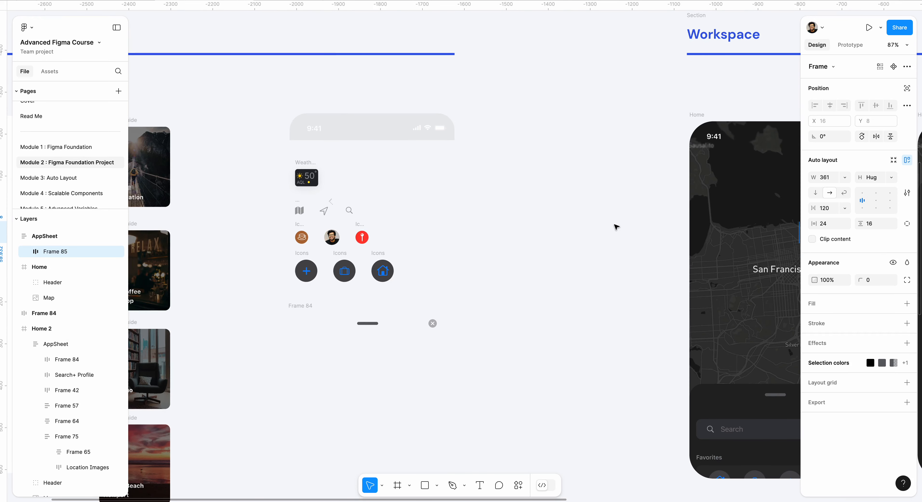
{"action": "scroll", "coordinate": [616, 227], "scroll_direction": "right", "scroll_amount": 13}
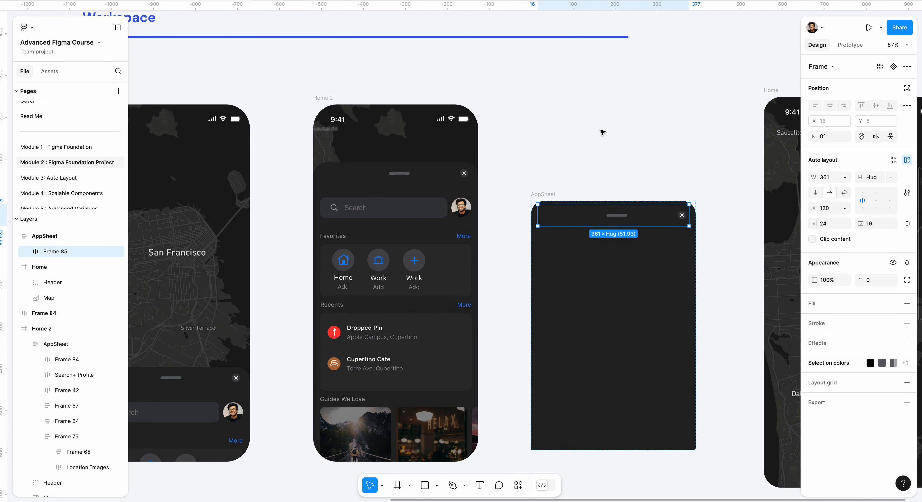
{"action": "scroll", "coordinate": [575, 146], "scroll_direction": "down", "scroll_amount": 5}
{"action": "scroll", "coordinate": [575, 147], "scroll_direction": "left", "scroll_amount": 8}
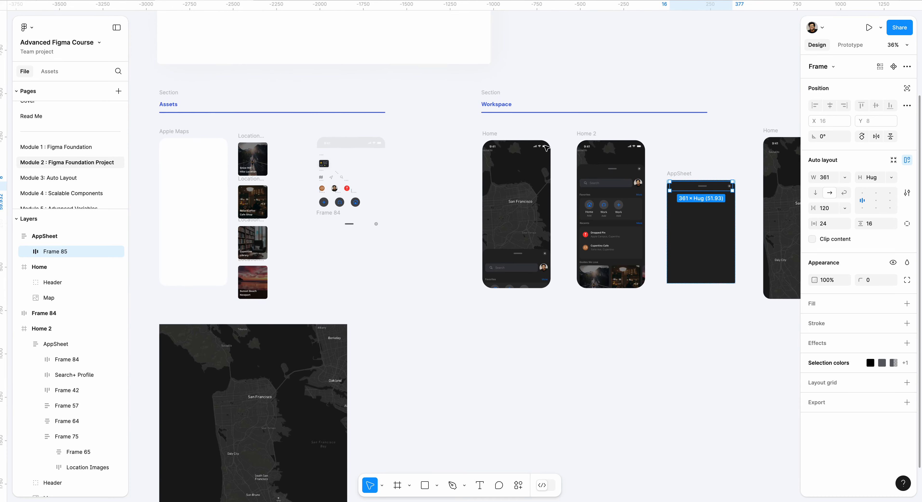
{"action": "scroll", "coordinate": [330, 169], "scroll_direction": "up", "scroll_amount": 5}
{"action": "left_click", "coordinate": [399, 211]}
{"action": "right_click", "coordinate": [401, 211]}
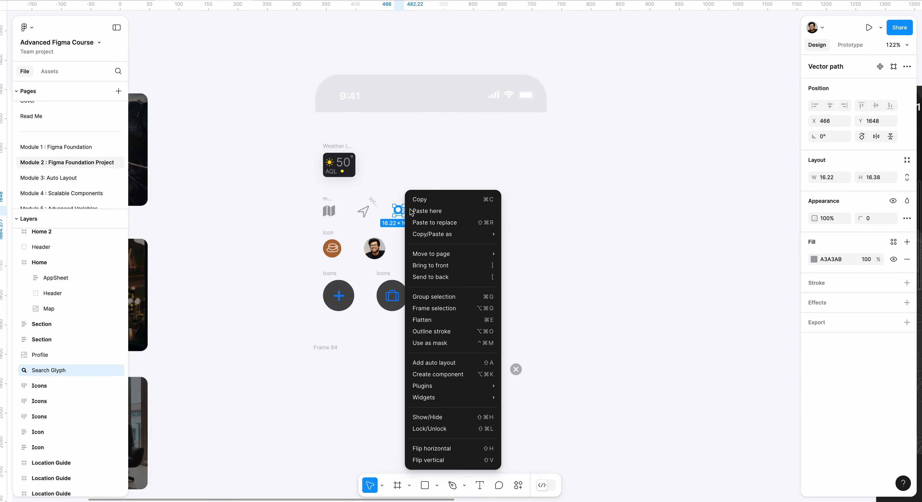
{"action": "left_click", "coordinate": [428, 200]}
{"action": "scroll", "coordinate": [420, 200], "scroll_direction": "down", "scroll_amount": 3}
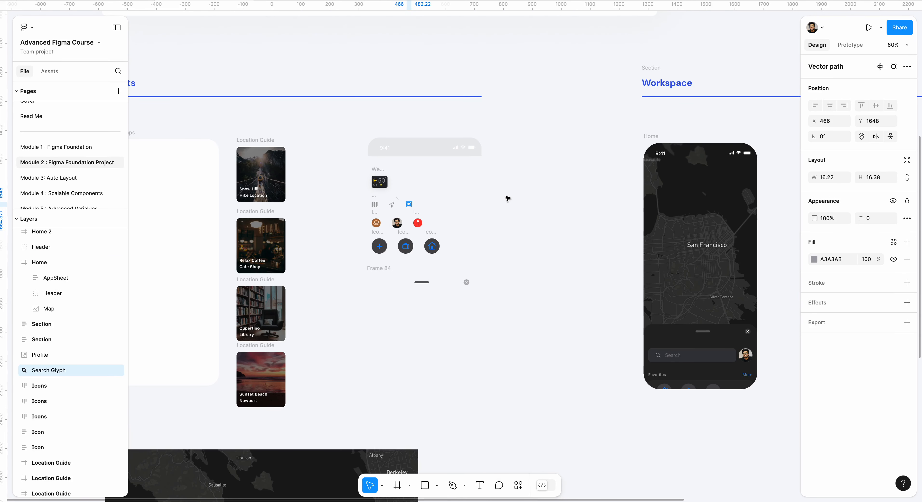
{"action": "left_click", "coordinate": [482, 190]}
{"action": "scroll", "coordinate": [484, 190], "scroll_direction": "right", "scroll_amount": 11}
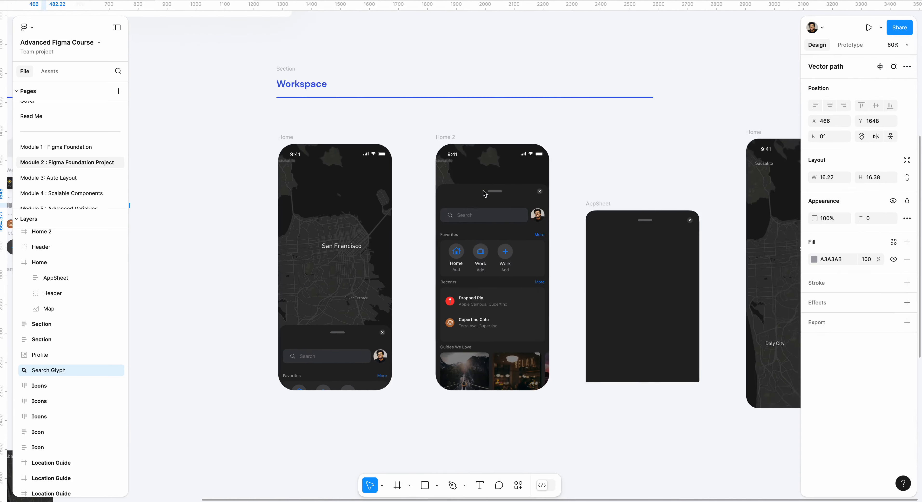
{"action": "scroll", "coordinate": [507, 195], "scroll_direction": "up", "scroll_amount": 5}
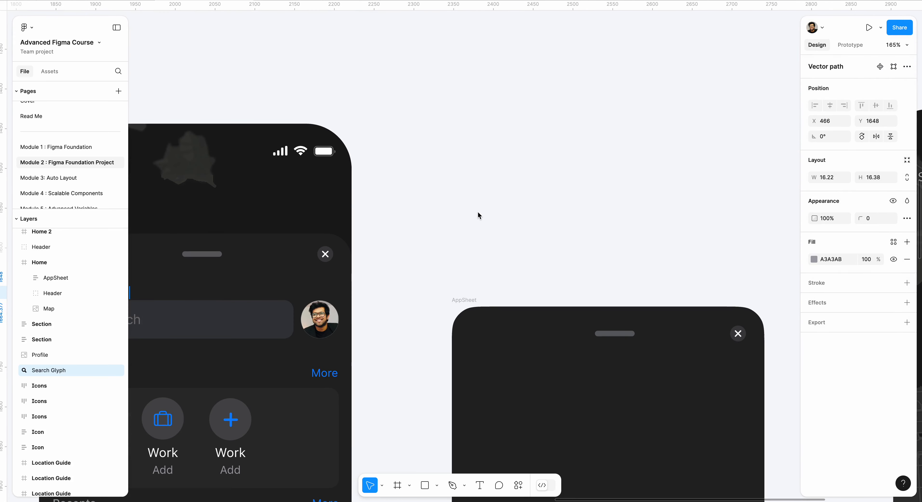
{"action": "scroll", "coordinate": [508, 220], "scroll_direction": "down", "scroll_amount": 6}
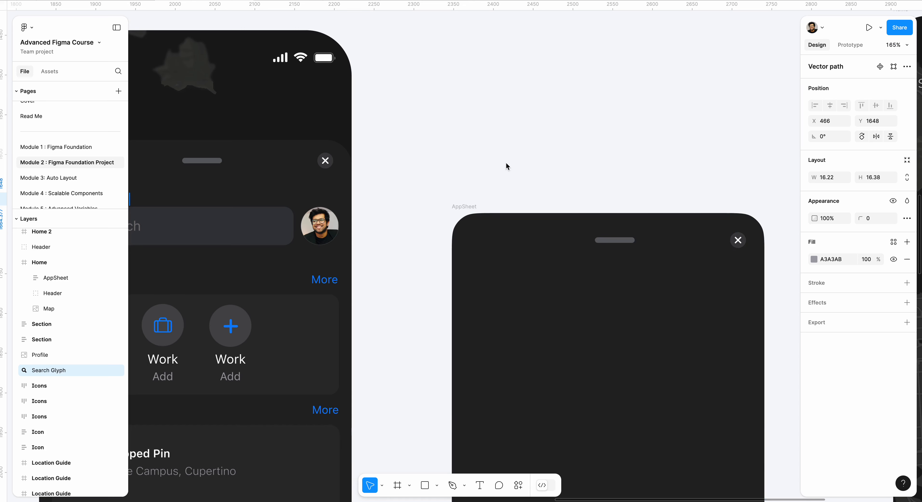
{"action": "scroll", "coordinate": [502, 154], "scroll_direction": "up", "scroll_amount": 5}
{"action": "right_click", "coordinate": [486, 122]}
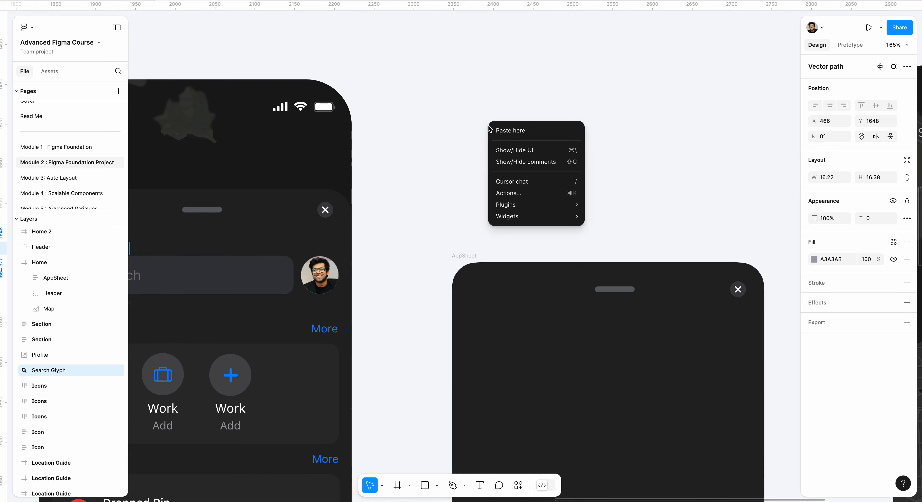
{"action": "left_click", "coordinate": [505, 129]}
{"action": "left_click", "coordinate": [531, 129]}
Step: Add the text "Search" and place it just to the right of the pasted magnifier icon
{"action": "scroll", "coordinate": [515, 147], "scroll_direction": "left", "scroll_amount": 2}
{"action": "scroll", "coordinate": [515, 147], "scroll_direction": "up", "scroll_amount": 2}
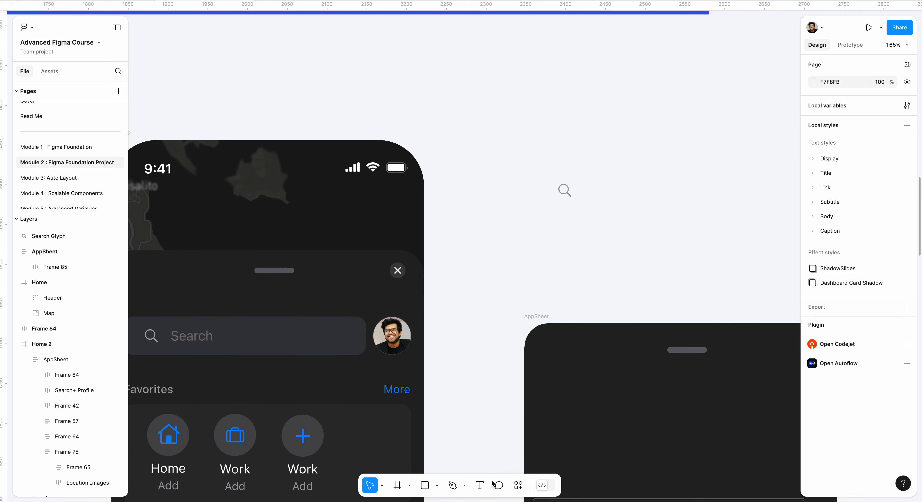
{"action": "left_click", "coordinate": [478, 488]}
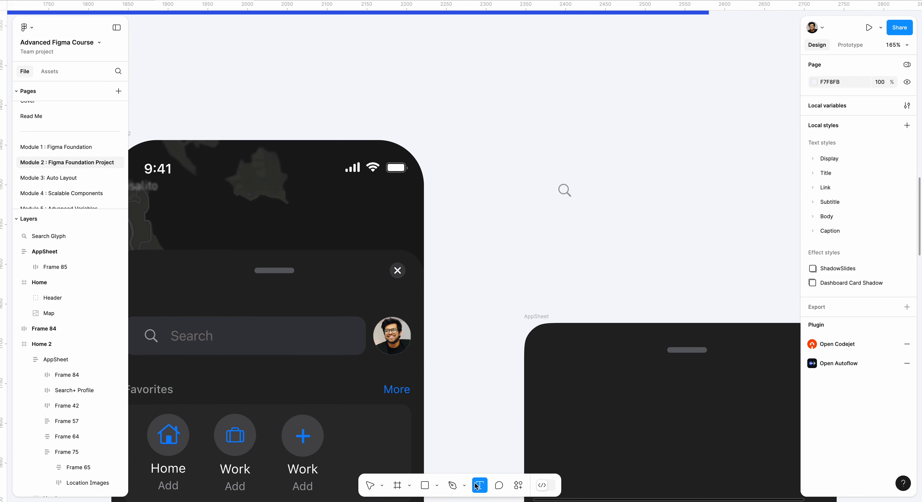
{"action": "left_click", "coordinate": [593, 184]}
{"action": "type", "text": "Sea"}
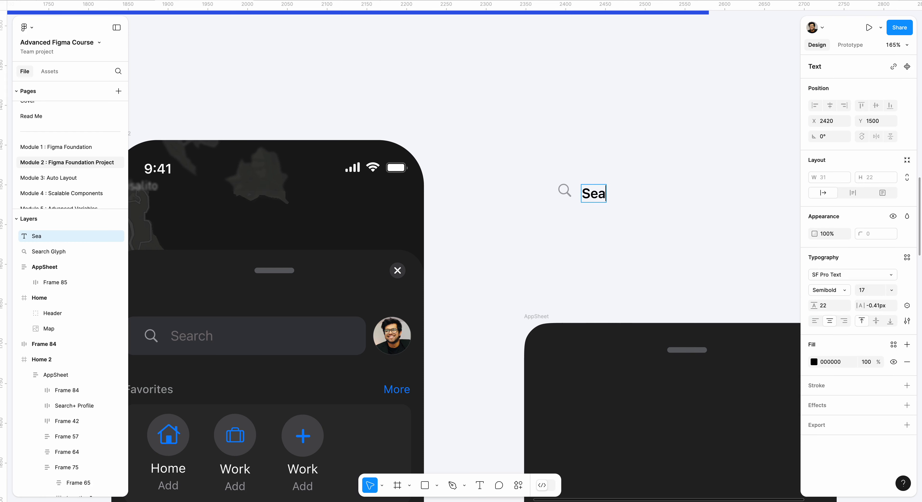
{"action": "type", "text": "rch"}
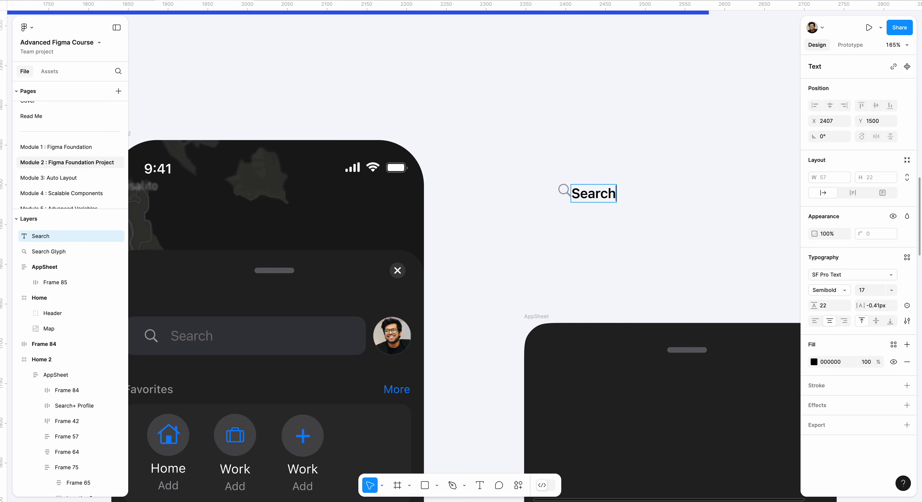
{"action": "key", "text": "Escape"}
{"action": "left_click_drag", "start_coordinate": [604, 193], "coordinate": [617, 191]}
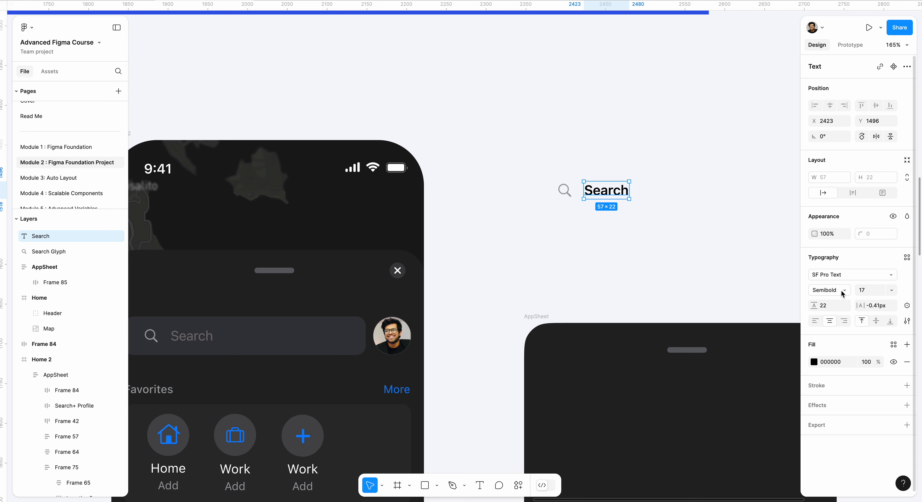
Step: Set the Search text's font size to 14
{"action": "left_click", "coordinate": [868, 291]}
{"action": "type", "text": "14"}
{"action": "key", "text": "Return"}
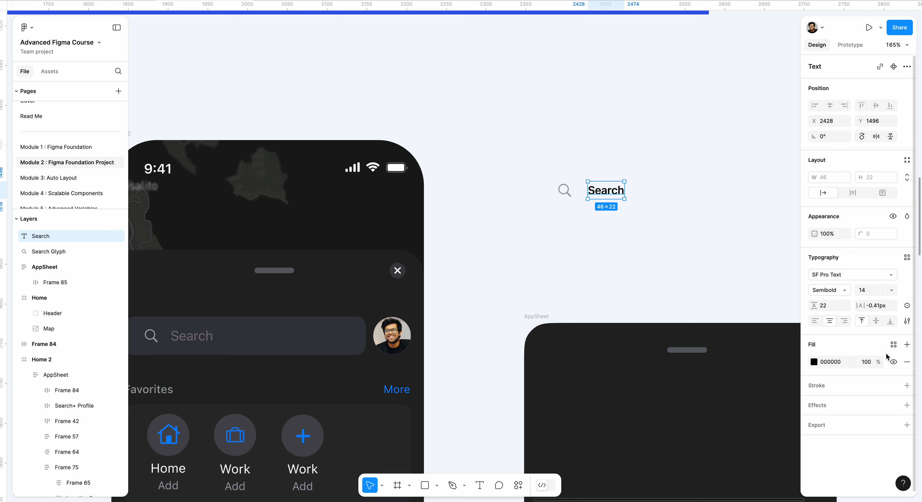
{"action": "left_click", "coordinate": [891, 291]}
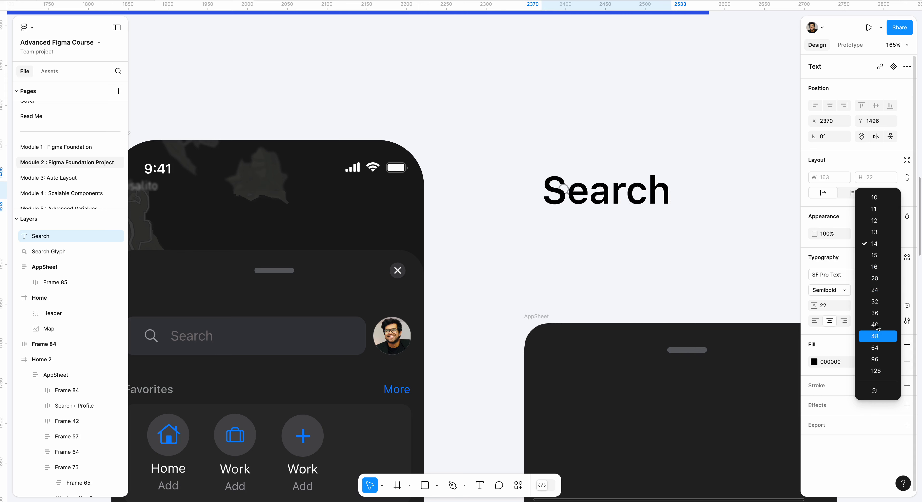
{"action": "left_click", "coordinate": [879, 244]}
Step: Select SF Pro Text as the Search text's font and set its weight to Regular
{"action": "left_click", "coordinate": [837, 275]}
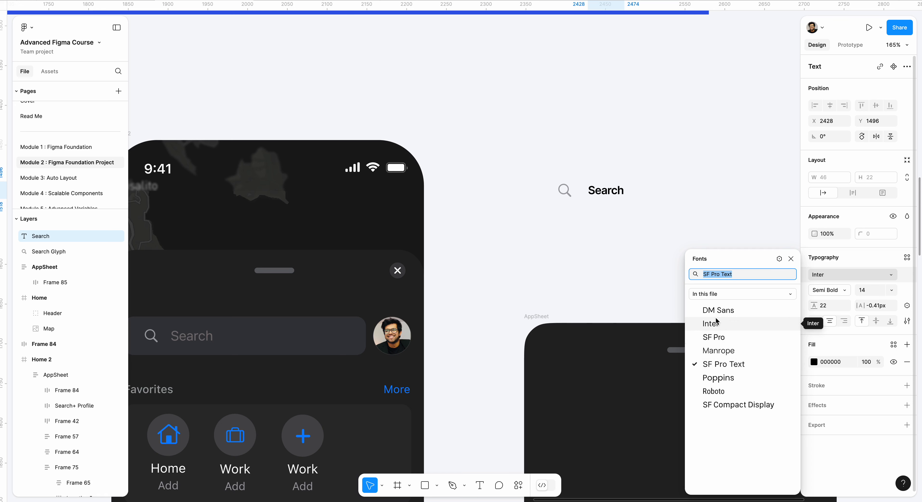
{"action": "left_click", "coordinate": [714, 365]}
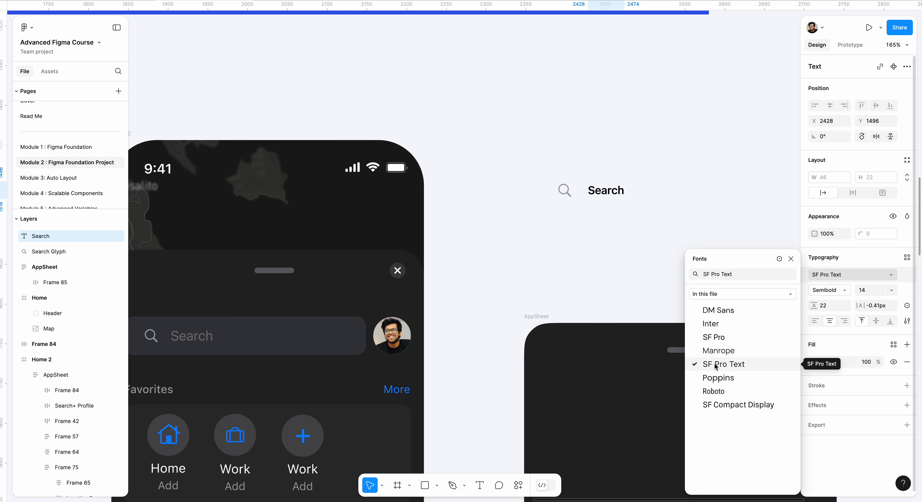
{"action": "left_click", "coordinate": [873, 290]}
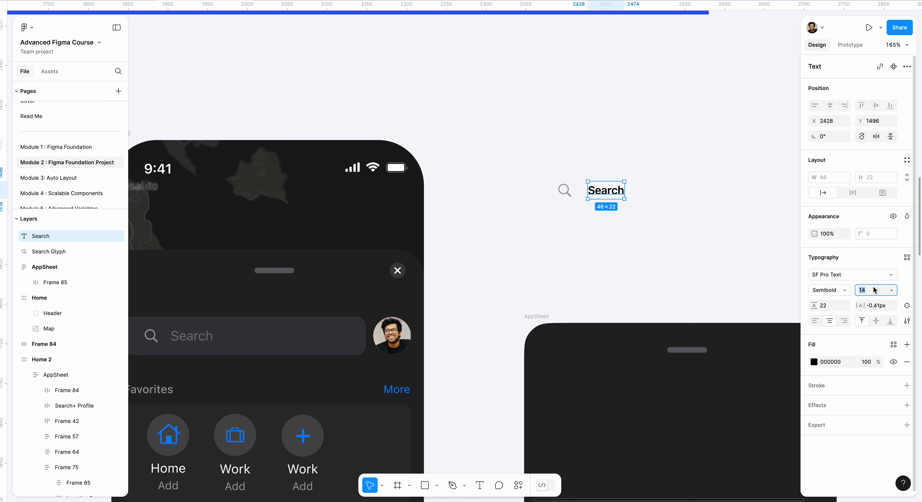
{"action": "left_click", "coordinate": [830, 289]}
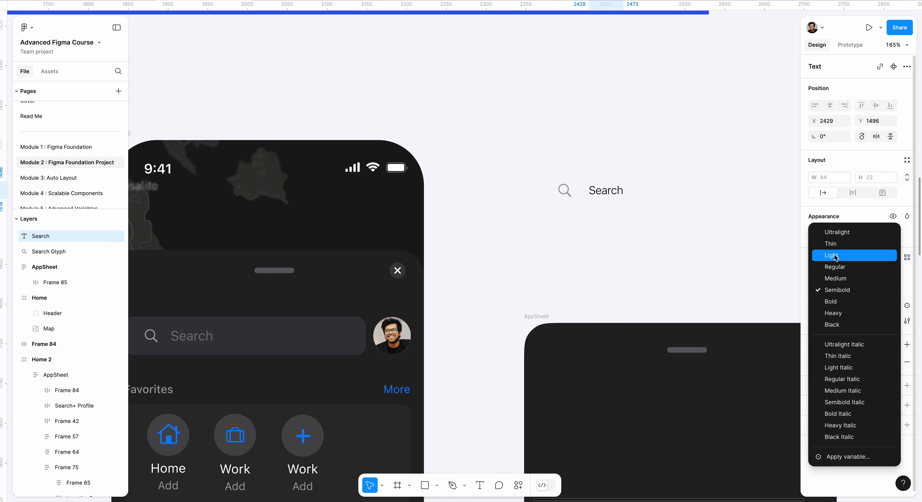
{"action": "left_click", "coordinate": [835, 271]}
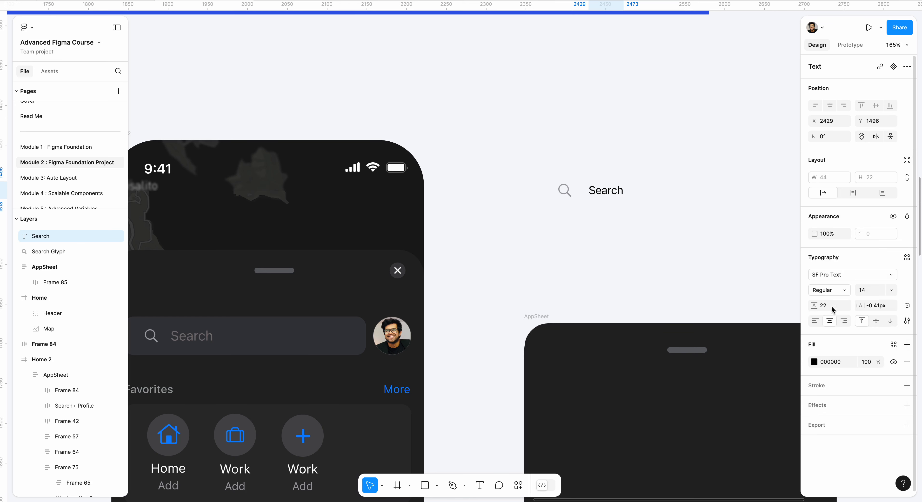
Step: Change the Search text's fill to 797474 by sampling the search placeholder of the Home 2 screen with the eyedropper
{"action": "left_click", "coordinate": [813, 362]}
{"action": "left_click", "coordinate": [698, 393]}
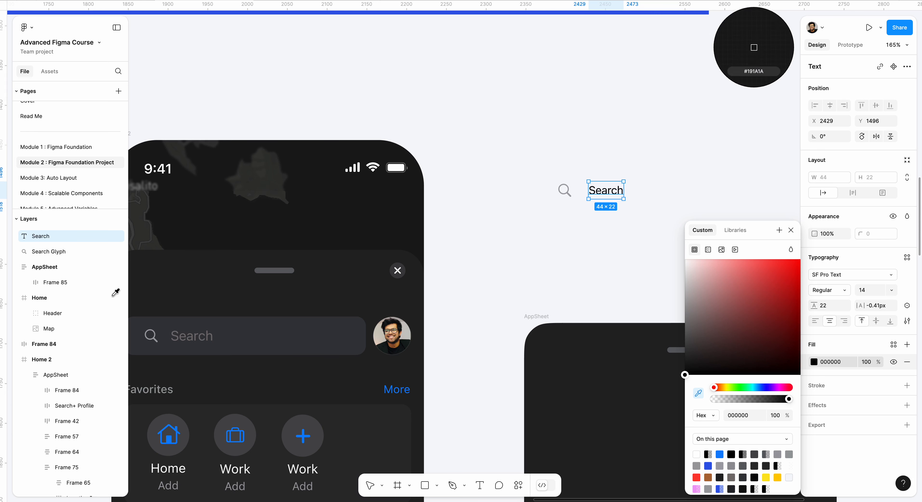
{"action": "left_click", "coordinate": [176, 331]}
{"action": "left_click", "coordinate": [569, 211]}
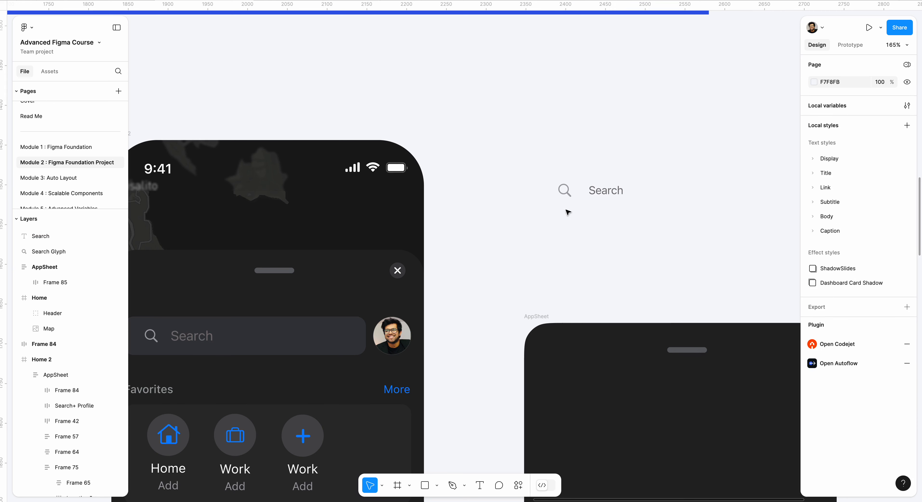
Step: Move the Search text closer to the magnifier icon and wrap both in an auto layout frame
{"action": "left_click", "coordinate": [607, 194]}
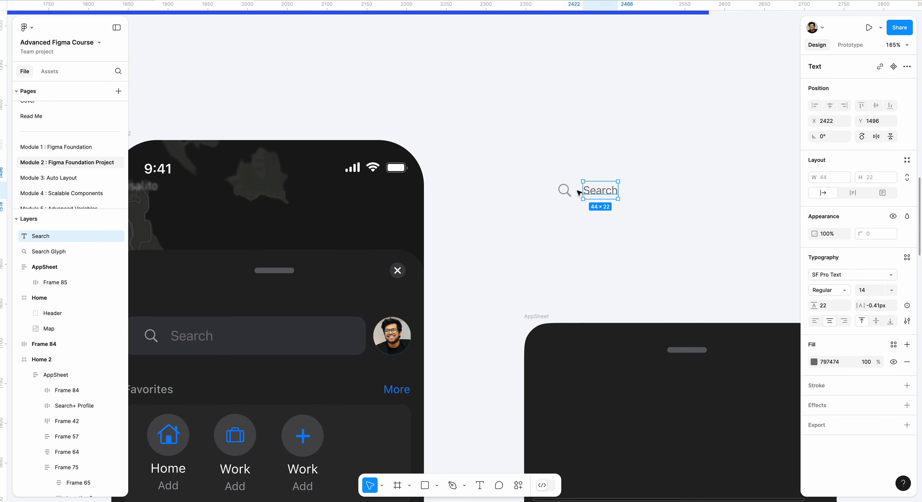
{"action": "left_click", "coordinate": [570, 195]}
{"action": "left_click_drag", "start_coordinate": [538, 160], "coordinate": [645, 212]}
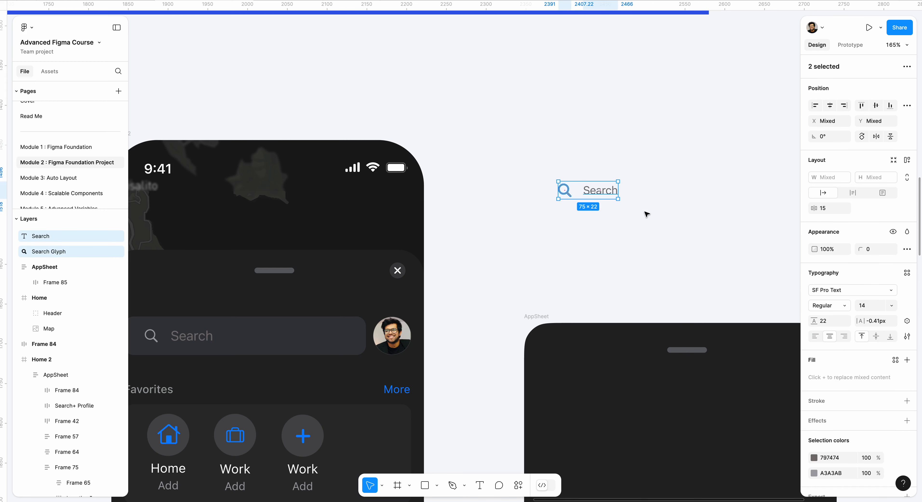
{"action": "key", "text": "shift+a"}
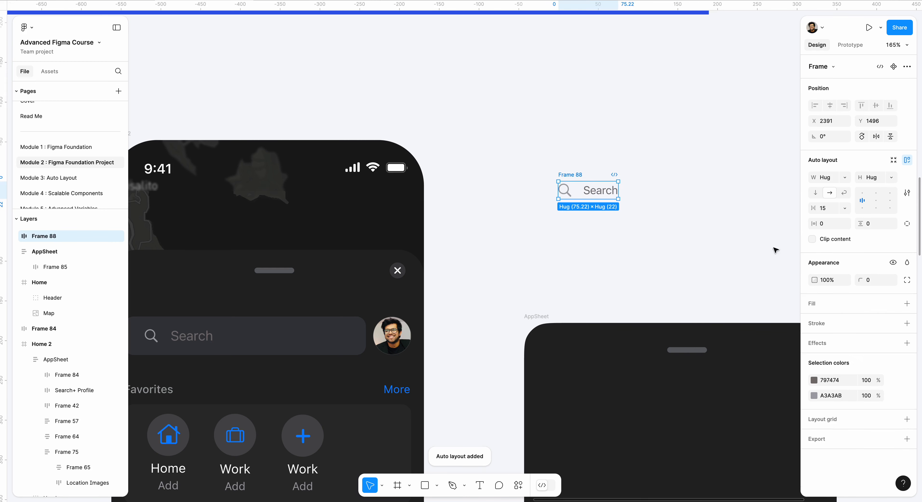
Step: Set the gap between the magnifier icon and the Search text to 14
{"action": "left_click", "coordinate": [830, 214]}
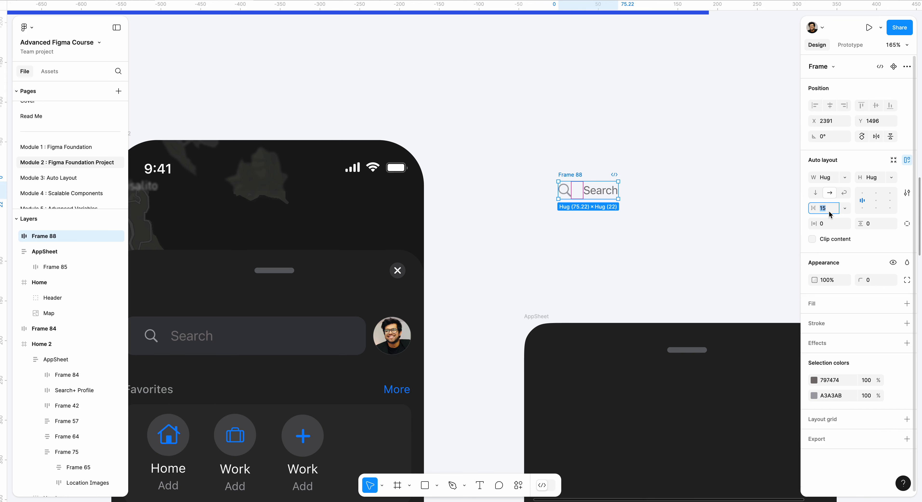
{"action": "type", "text": "14"}
{"action": "key", "text": "Return"}
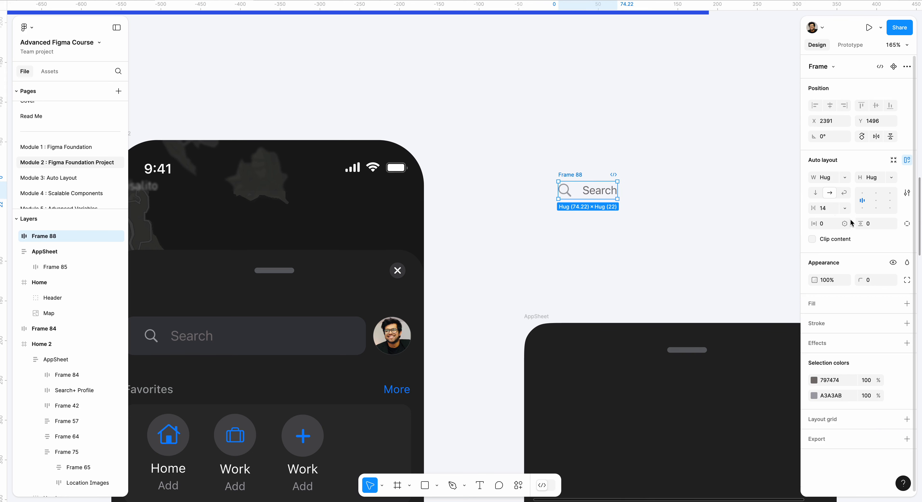
Step: Set the gap between the magnifier icon and the Search text to 12
{"action": "left_click_drag", "start_coordinate": [814, 209], "coordinate": [823, 208]}
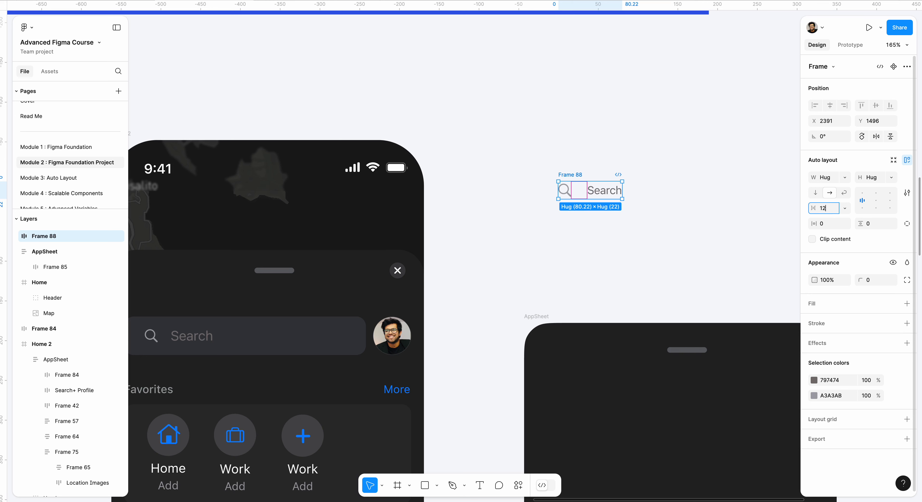
{"action": "key", "text": "Return"}
{"action": "left_click", "coordinate": [597, 95]}
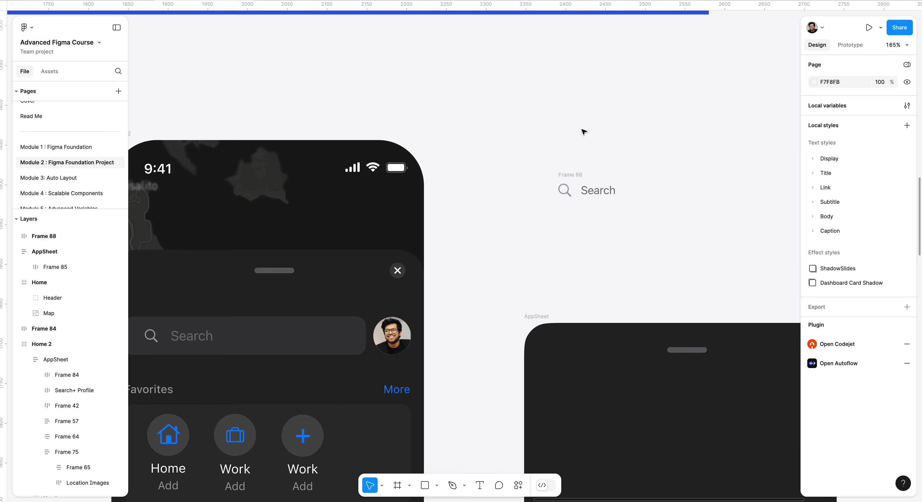
{"action": "left_click", "coordinate": [569, 174]}
{"action": "left_click", "coordinate": [547, 165]}
Step: Wrap the magnifier and Search text frame in another auto layout frame and widen that outer frame to 252
{"action": "left_click", "coordinate": [570, 175]}
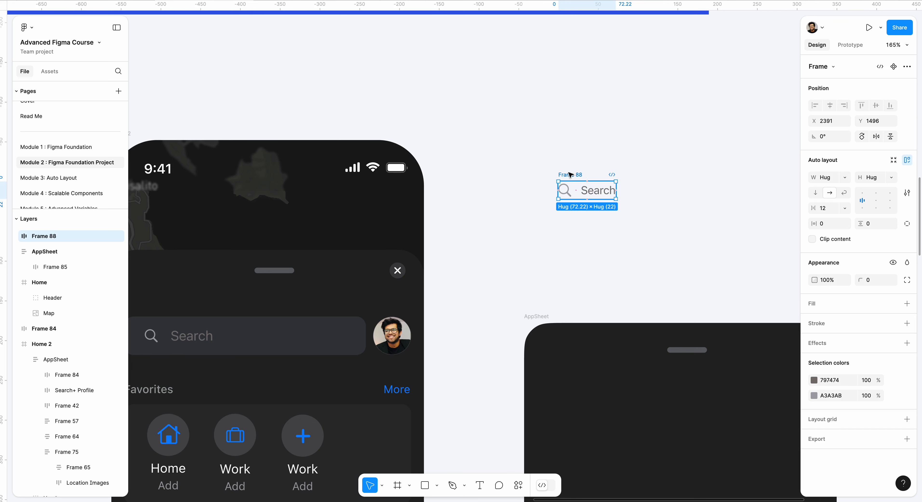
{"action": "key", "text": "shift+a"}
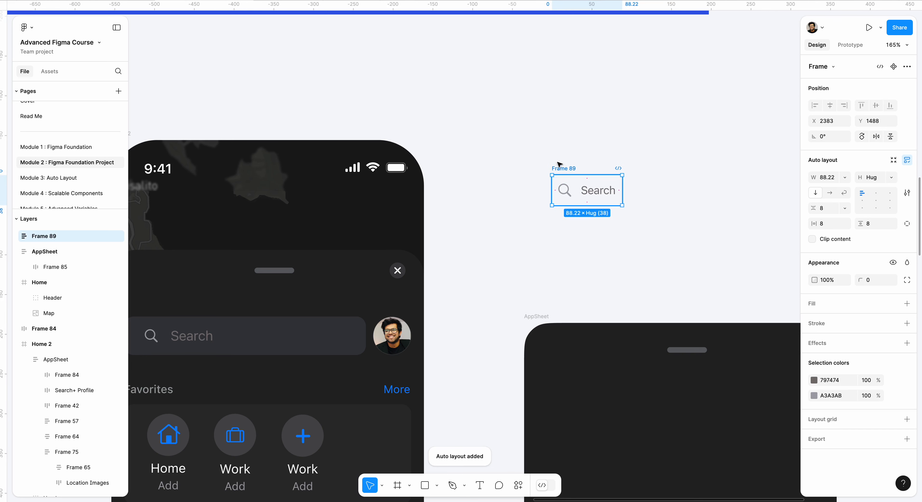
{"action": "left_click_drag", "start_coordinate": [625, 196], "coordinate": [755, 196]}
Step: Add a fill to the search bar frame and change it to 37383D by sampling the Home 2 search bar with the eyedropper
{"action": "left_click", "coordinate": [815, 307]}
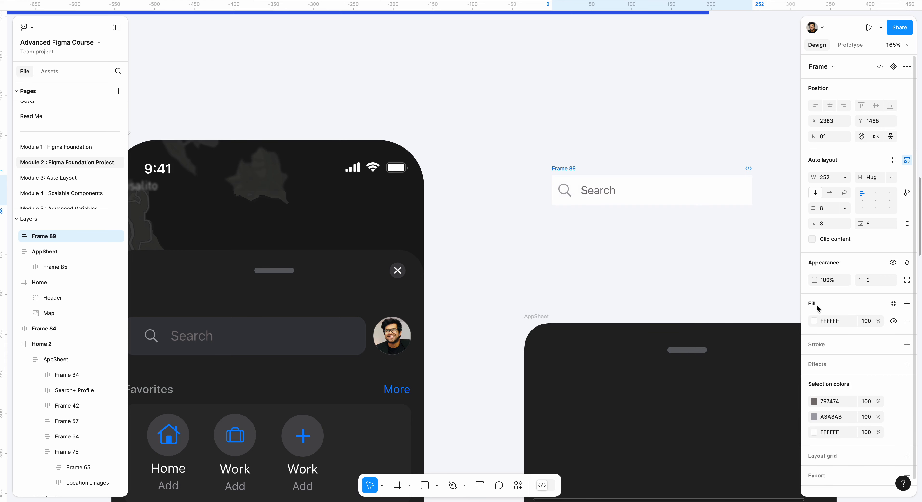
{"action": "left_click", "coordinate": [813, 322]}
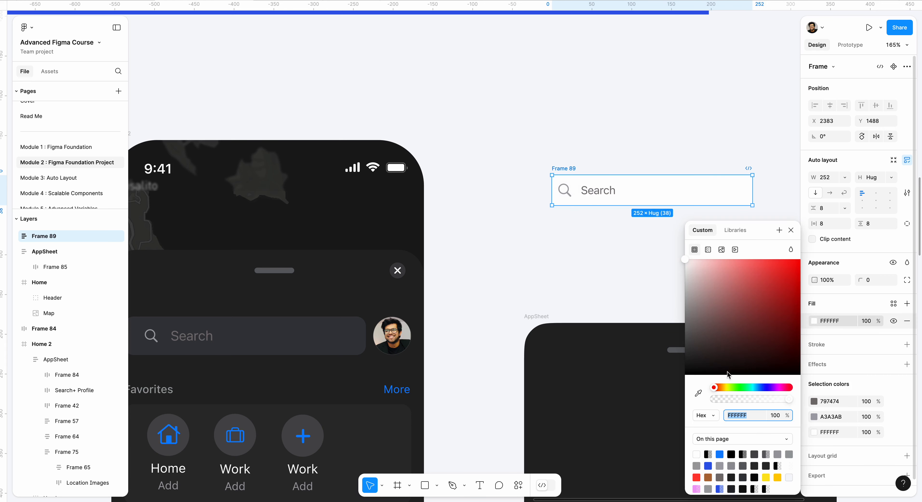
{"action": "left_click", "coordinate": [697, 394]}
{"action": "left_click", "coordinate": [336, 329]}
{"action": "left_click", "coordinate": [539, 257]}
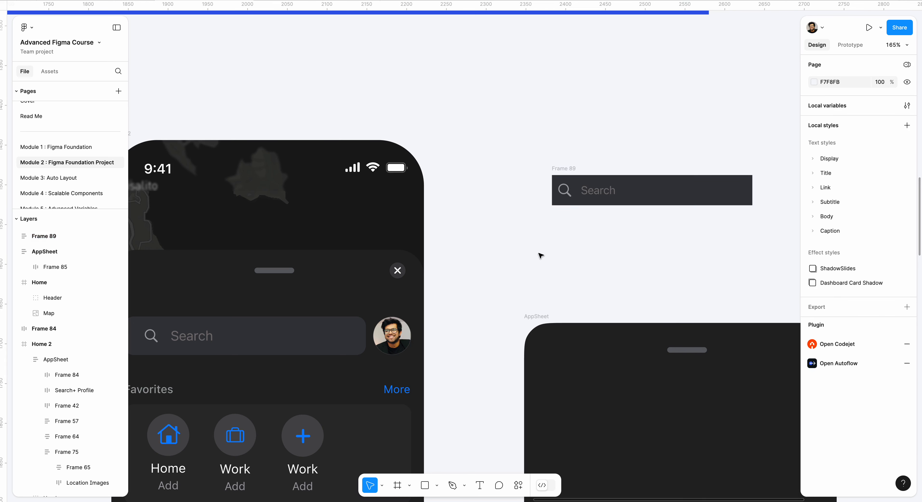
Step: Round the search bar frame's corners with a radius of 9
{"action": "left_click", "coordinate": [569, 169]}
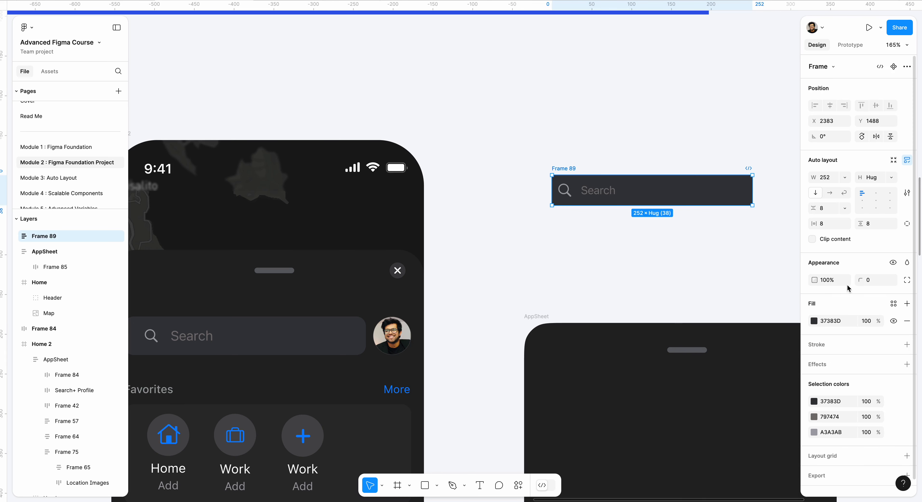
{"action": "left_click_drag", "start_coordinate": [858, 279], "coordinate": [16, 282]}
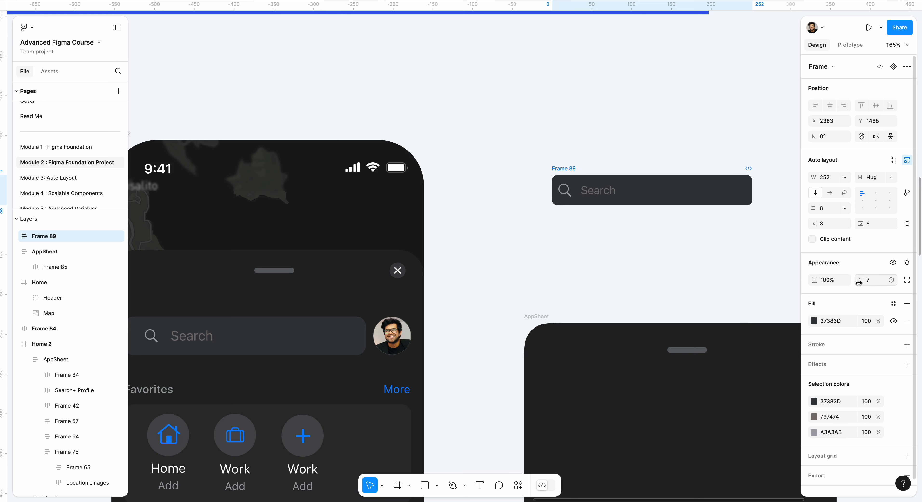
{"action": "left_click", "coordinate": [705, 228]}
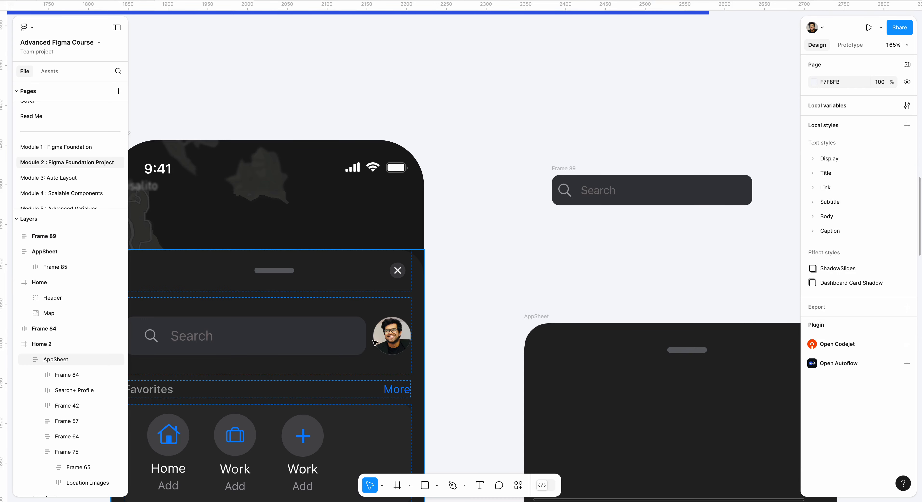
Step: Copy the Profile picture from the Assets section and place it just past the right end of the new search bar
{"action": "scroll", "coordinate": [392, 338], "scroll_direction": "down", "scroll_amount": 10}
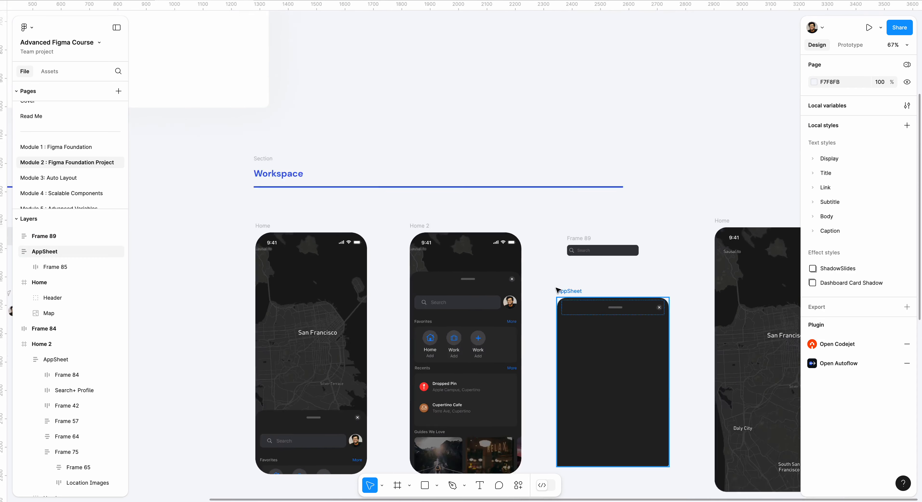
{"action": "scroll", "coordinate": [353, 291], "scroll_direction": "up", "scroll_amount": 10}
{"action": "right_click", "coordinate": [408, 322]}
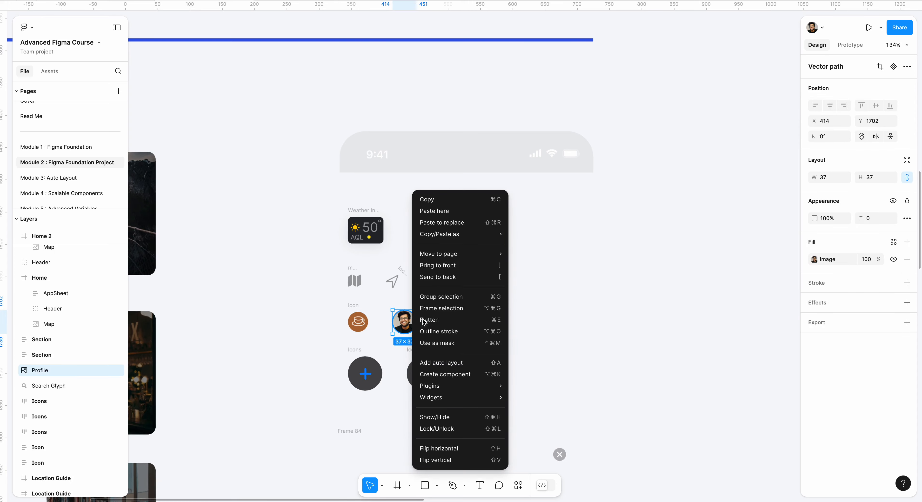
{"action": "left_click", "coordinate": [436, 197]}
{"action": "scroll", "coordinate": [436, 201], "scroll_direction": "down", "scroll_amount": 5}
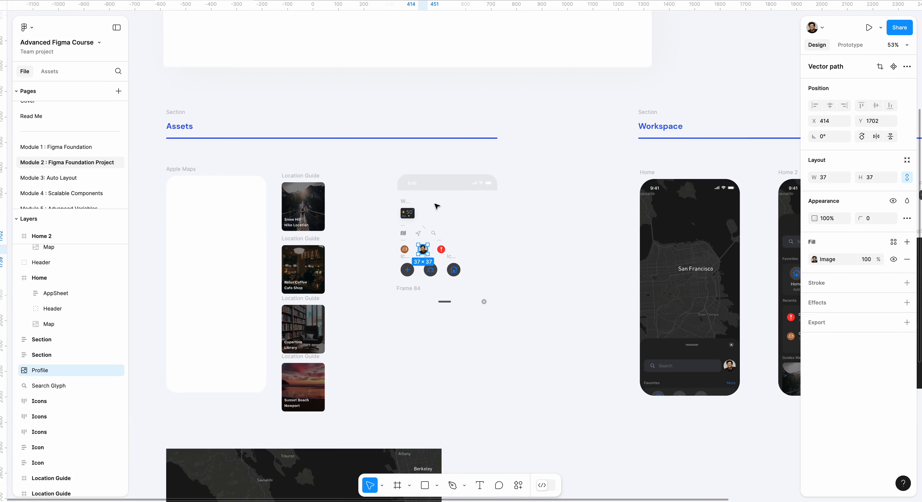
{"action": "scroll", "coordinate": [437, 207], "scroll_direction": "up", "scroll_amount": 2}
{"action": "scroll", "coordinate": [437, 208], "scroll_direction": "right", "scroll_amount": 5}
{"action": "scroll", "coordinate": [543, 245], "scroll_direction": "up", "scroll_amount": 6}
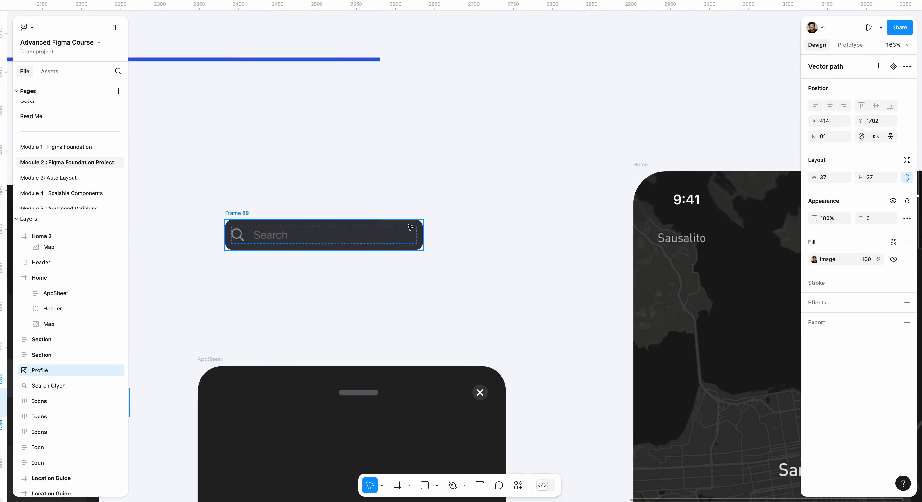
{"action": "left_click", "coordinate": [545, 245]}
{"action": "key", "text": "ctrl+v"}
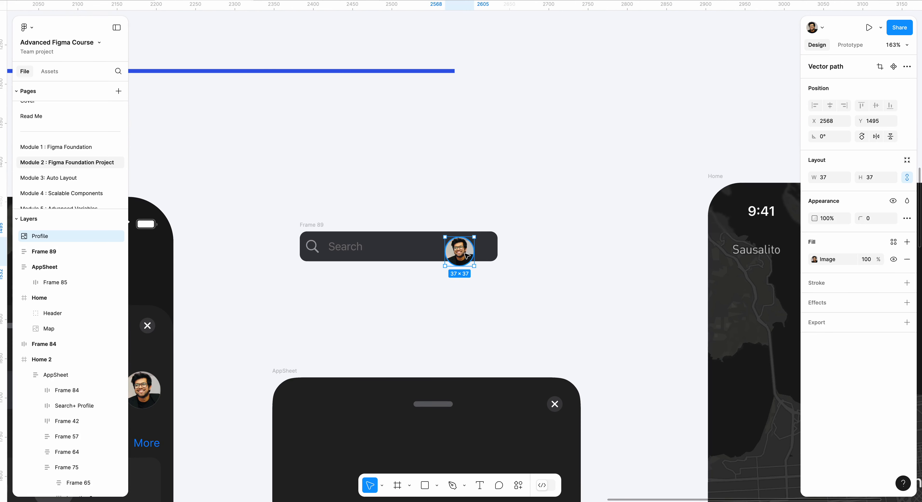
{"action": "left_click_drag", "start_coordinate": [462, 250], "coordinate": [531, 245]}
Step: Wrap the search bar and the profile picture in a horizontal auto layout frame and set its gap to Auto
{"action": "left_click", "coordinate": [284, 206]}
{"action": "left_click_drag", "start_coordinate": [274, 203], "coordinate": [593, 288]}
{"action": "key", "text": "shift+a"}
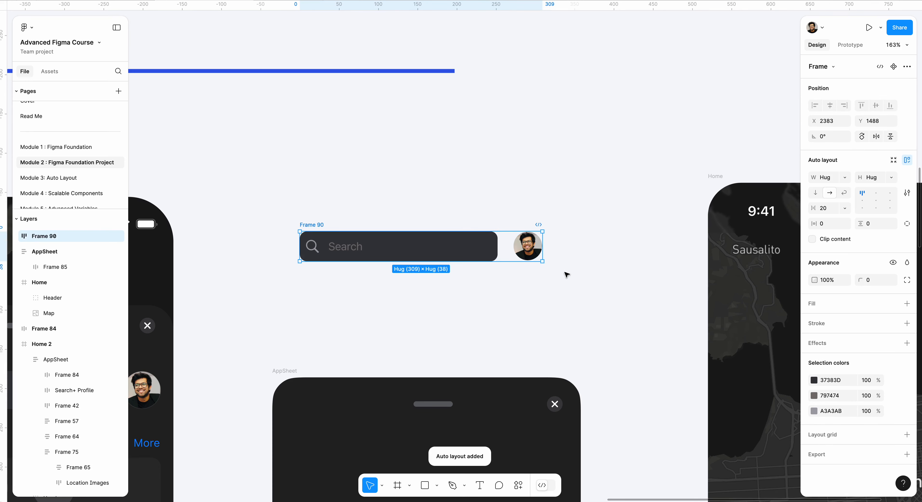
{"action": "left_click", "coordinate": [503, 247]}
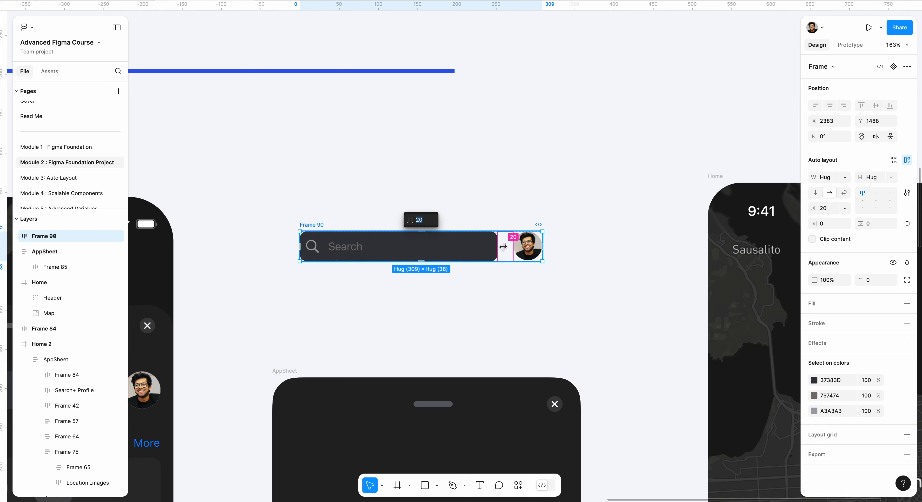
{"action": "left_click", "coordinate": [844, 208]}
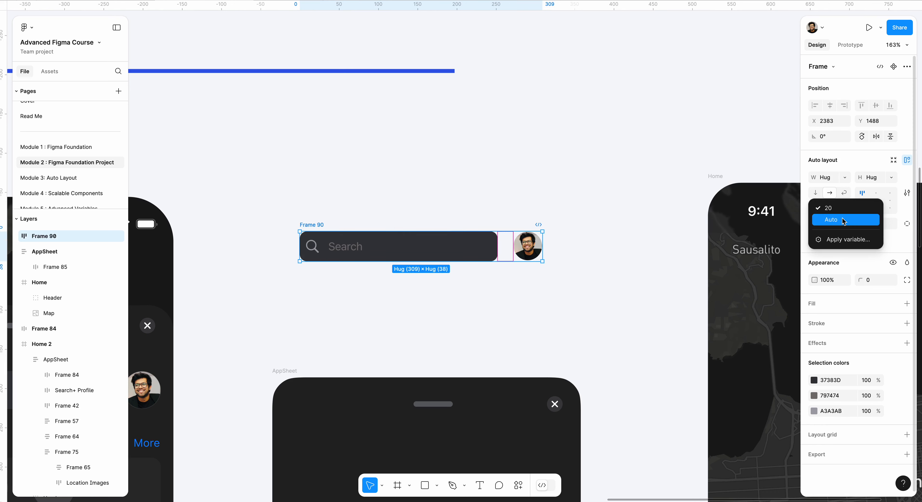
{"action": "left_click", "coordinate": [843, 220]}
{"action": "scroll", "coordinate": [462, 340], "scroll_direction": "down", "scroll_amount": 3}
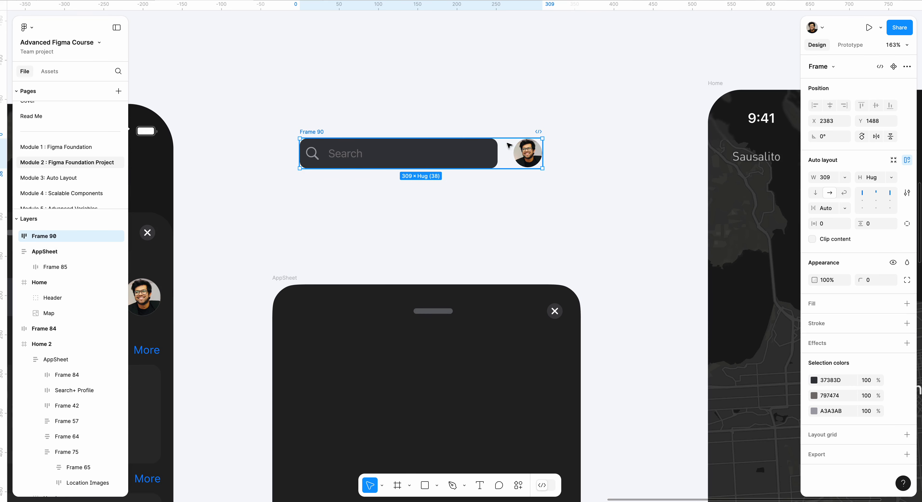
{"action": "mouse_move", "coordinate": [503, 153]}
Step: Rename the frame holding the search bar and profile picture as Search+Profile
{"action": "scroll", "coordinate": [503, 153], "scroll_direction": "up", "scroll_amount": 3}
{"action": "scroll", "coordinate": [502, 153], "scroll_direction": "left", "scroll_amount": 2}
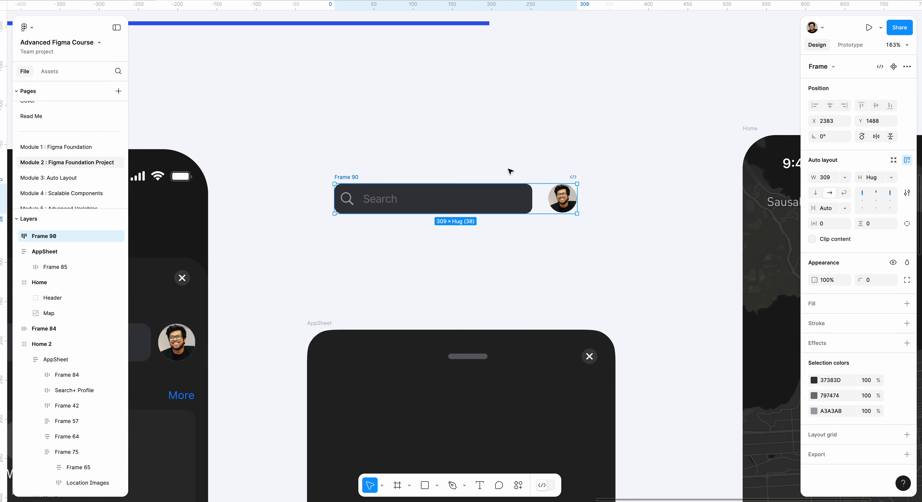
{"action": "double_click", "coordinate": [338, 177]}
{"action": "type", "text": "S"}
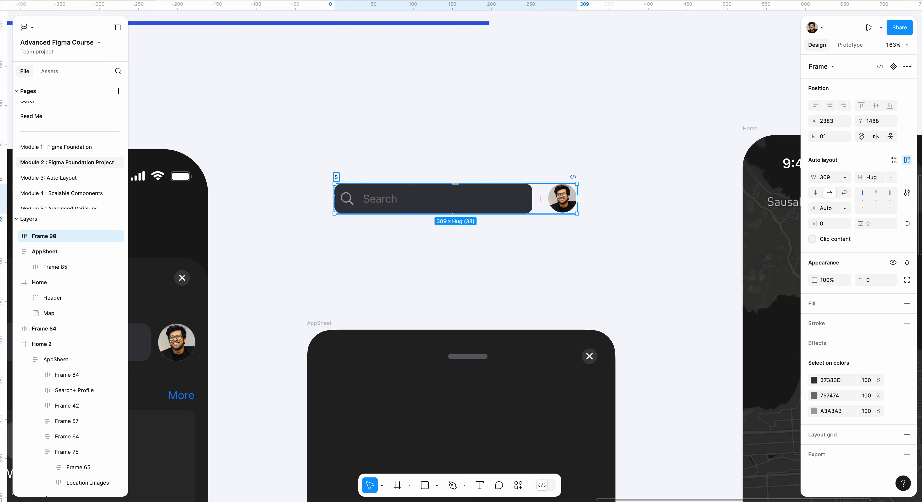
{"action": "type", "text": "earch+Profile"}
{"action": "key", "text": "Return"}
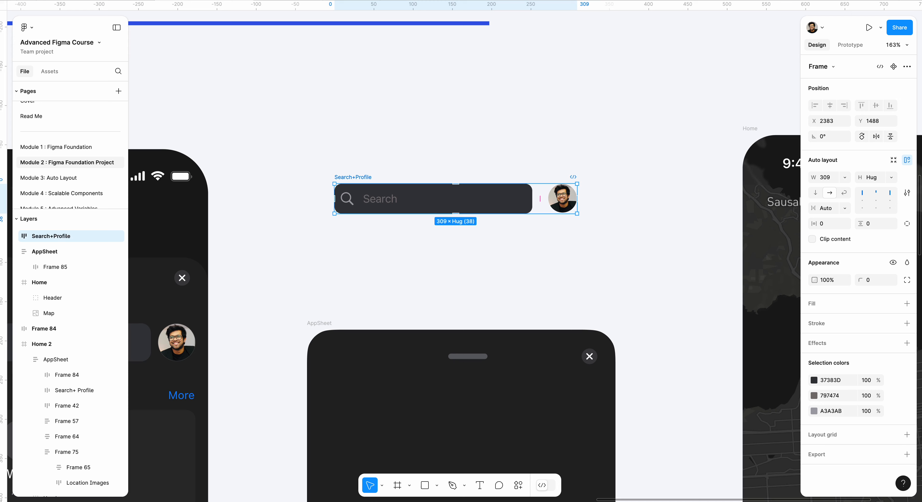
{"action": "left_click", "coordinate": [372, 132]}
Step: Move the Search+Profile frame into the AppSheet below the handle row and set its width to Fill container
{"action": "scroll", "coordinate": [370, 144], "scroll_direction": "down", "scroll_amount": 2}
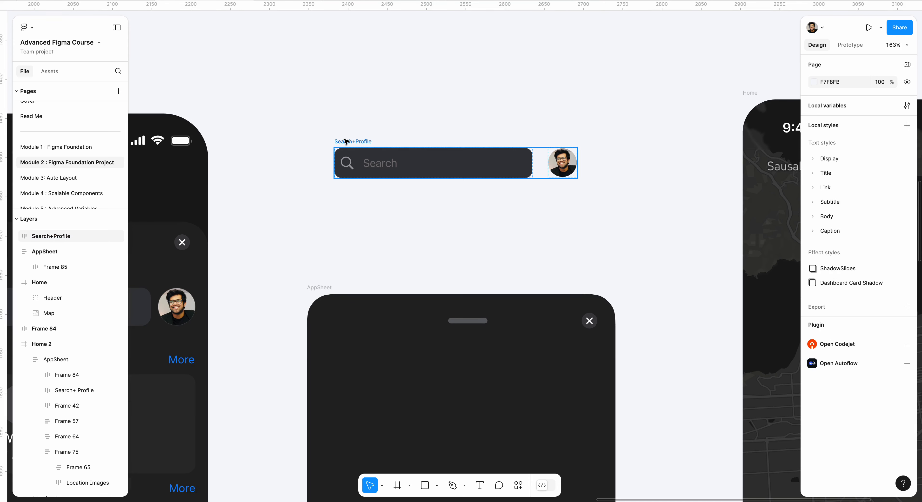
{"action": "left_click_drag", "start_coordinate": [346, 142], "coordinate": [353, 333]}
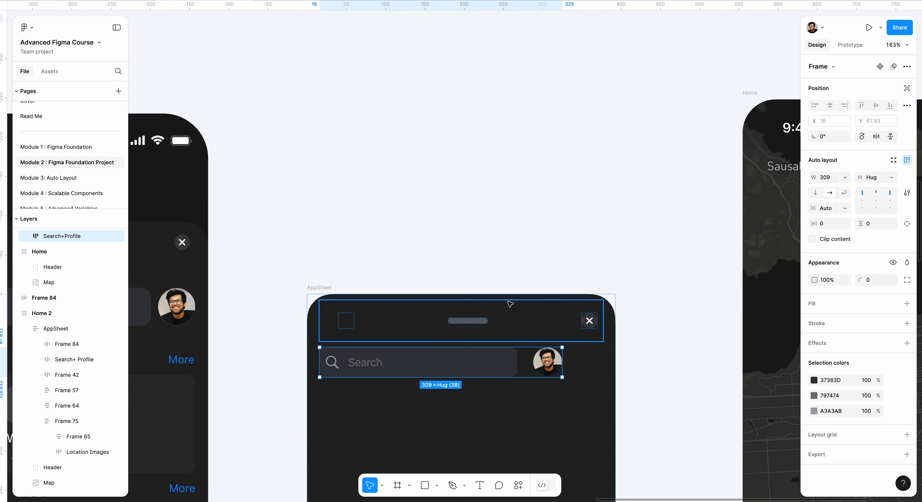
{"action": "scroll", "coordinate": [494, 303], "scroll_direction": "down", "scroll_amount": 2}
{"action": "scroll", "coordinate": [495, 302], "scroll_direction": "down", "scroll_amount": 2}
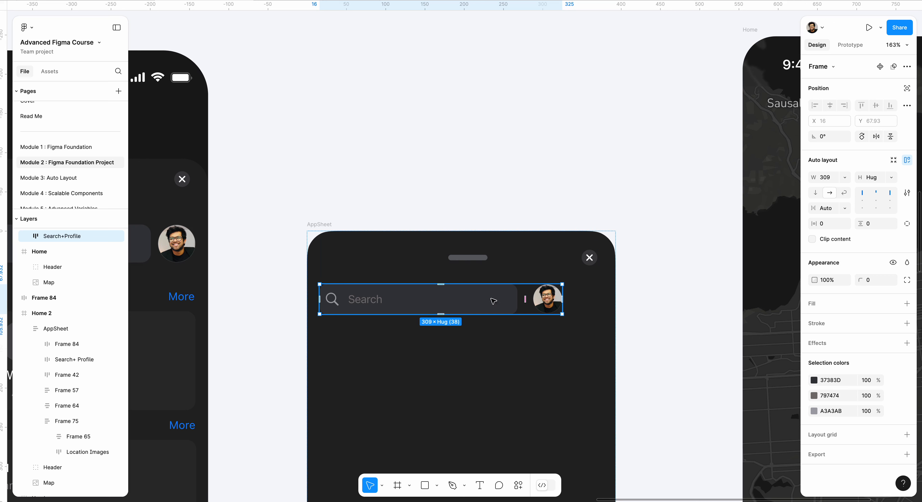
{"action": "left_click_drag", "start_coordinate": [448, 134], "coordinate": [377, 101]}
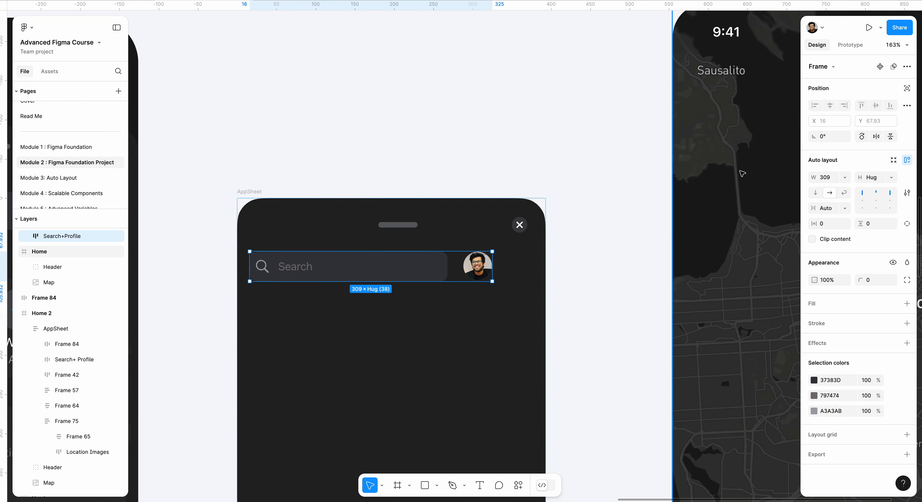
{"action": "left_click", "coordinate": [848, 178]}
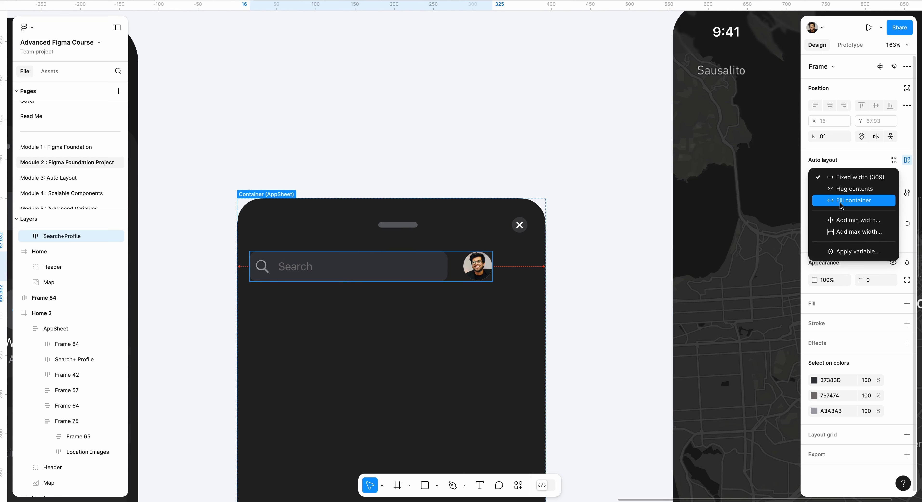
{"action": "left_click", "coordinate": [851, 200]}
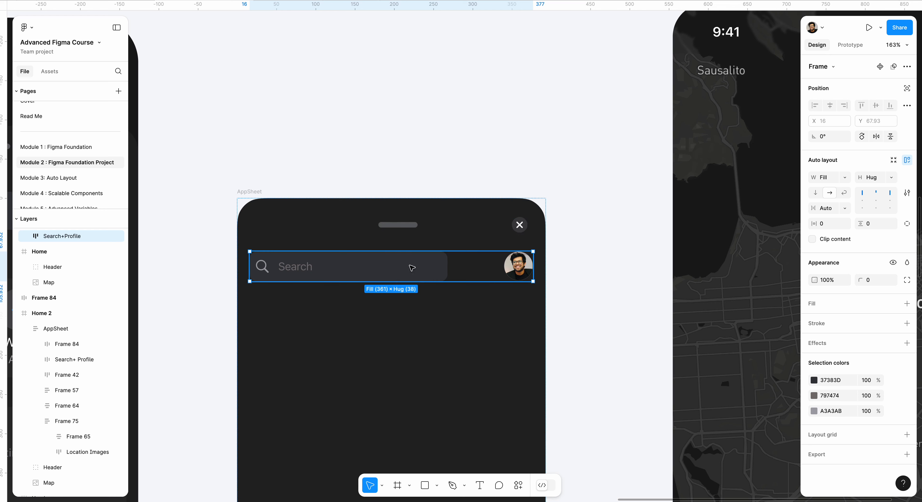
Step: Widen the search bar inside the Search+Profile row to 311, leaving a small gap before the profile picture
{"action": "left_click_drag", "start_coordinate": [484, 123], "coordinate": [563, 98]}
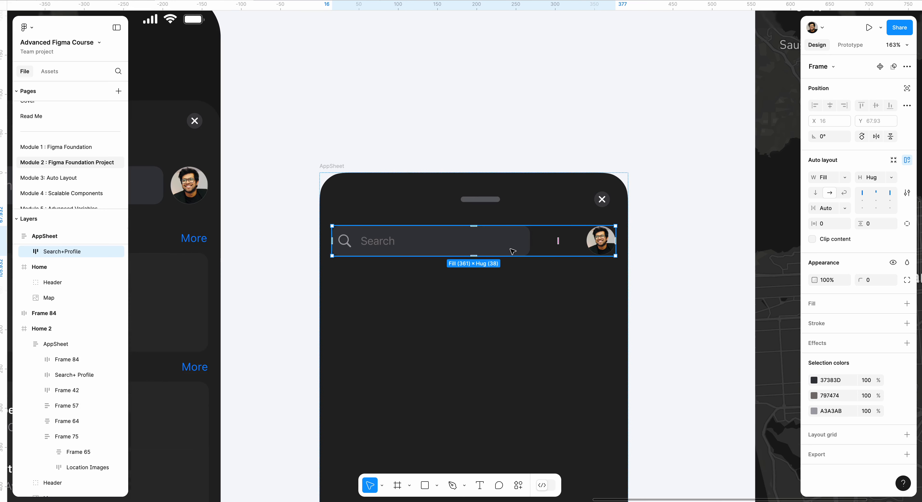
{"action": "double_click", "coordinate": [513, 251]}
{"action": "left_click", "coordinate": [845, 177]}
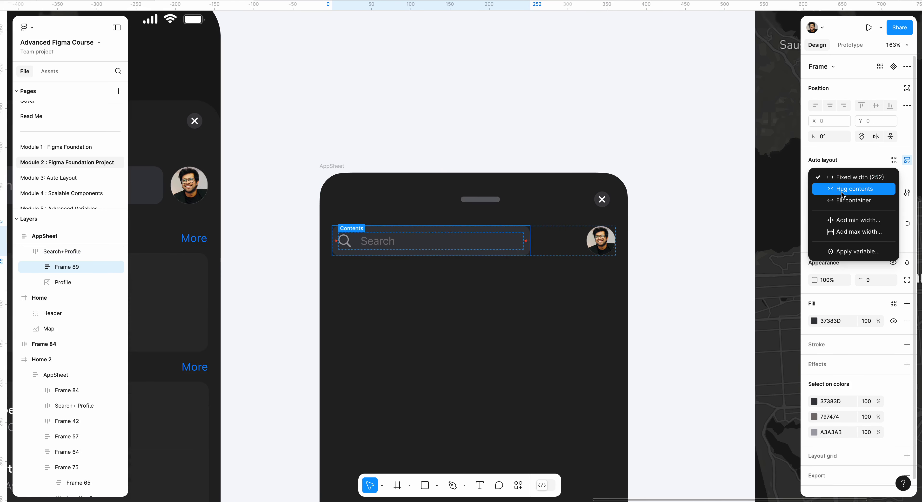
{"action": "left_click", "coordinate": [844, 200]}
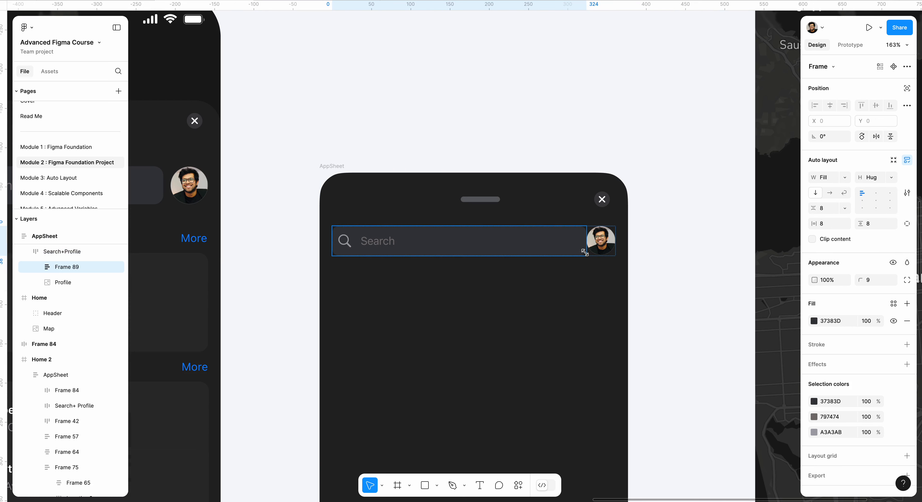
{"action": "left_click_drag", "start_coordinate": [589, 251], "coordinate": [576, 250]}
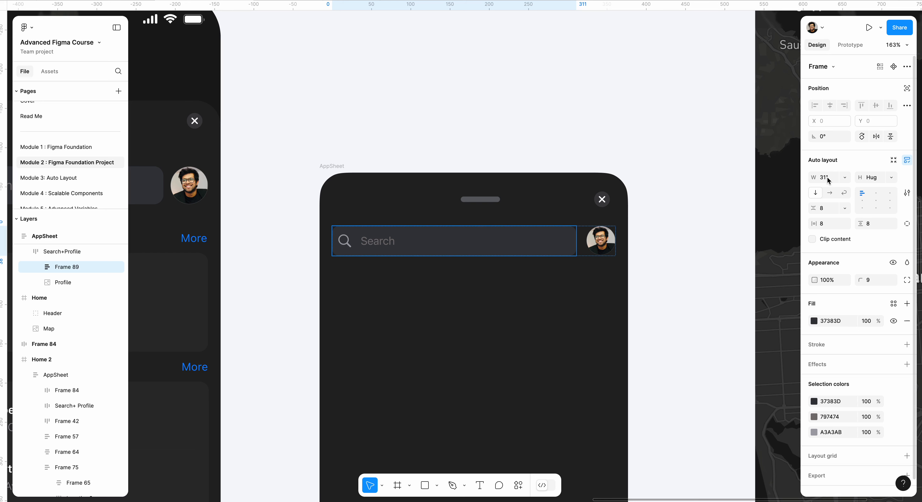
{"action": "left_click", "coordinate": [669, 212]}
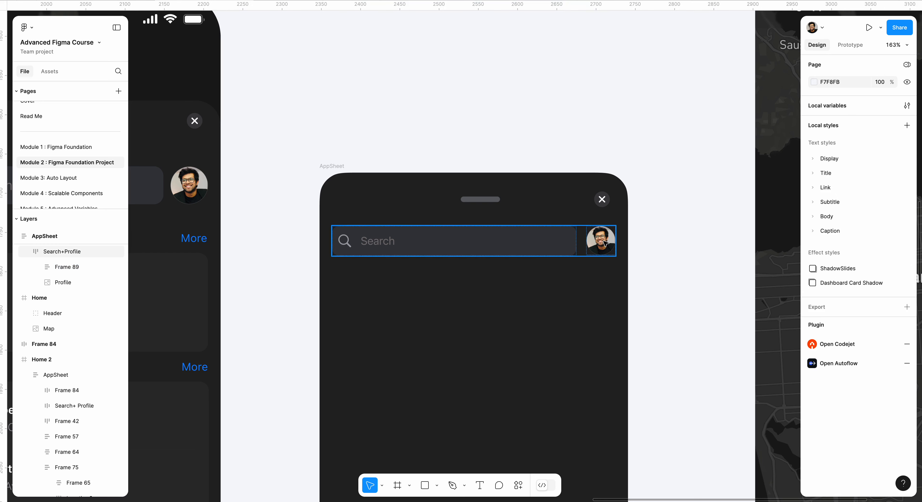
{"action": "left_click", "coordinate": [582, 242]}
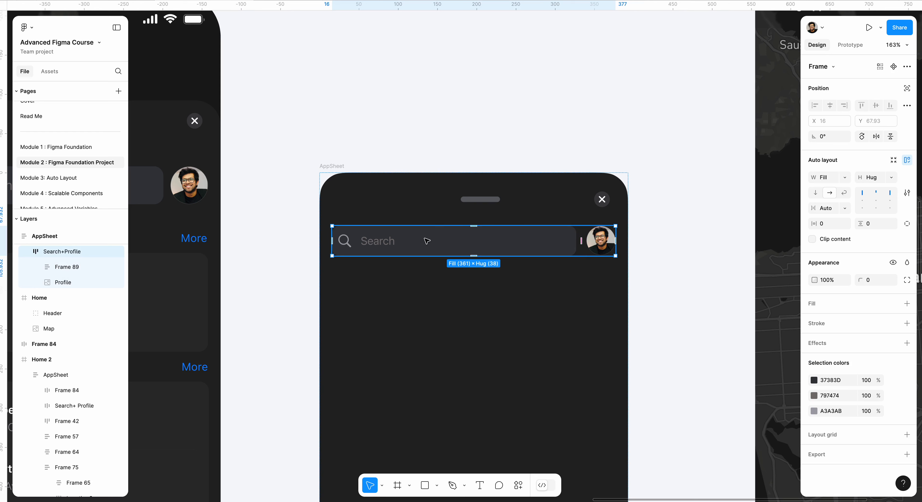
Step: Wrap the Search+Profile row in another auto layout frame and set its vertical padding to 16
{"action": "scroll", "coordinate": [656, 204], "scroll_direction": "down", "scroll_amount": 1}
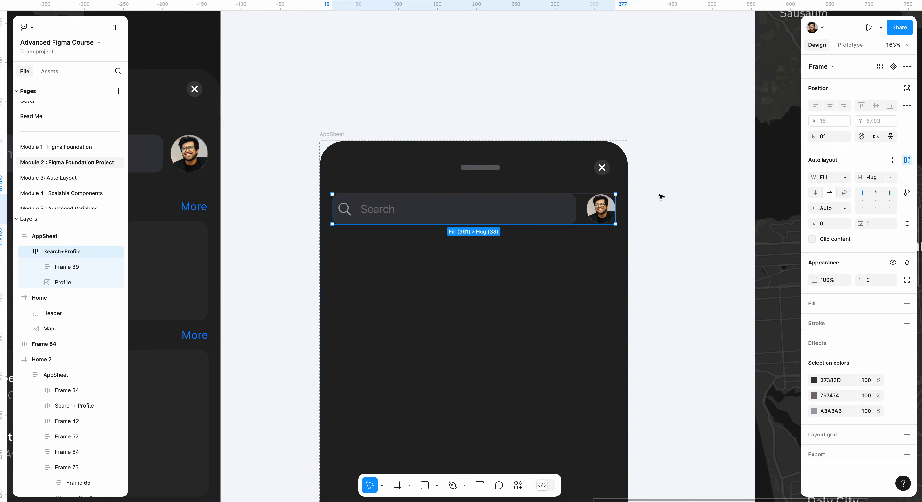
{"action": "left_click", "coordinate": [662, 187]}
{"action": "scroll", "coordinate": [671, 197], "scroll_direction": "left", "scroll_amount": 2}
{"action": "scroll", "coordinate": [670, 197], "scroll_direction": "up", "scroll_amount": 1}
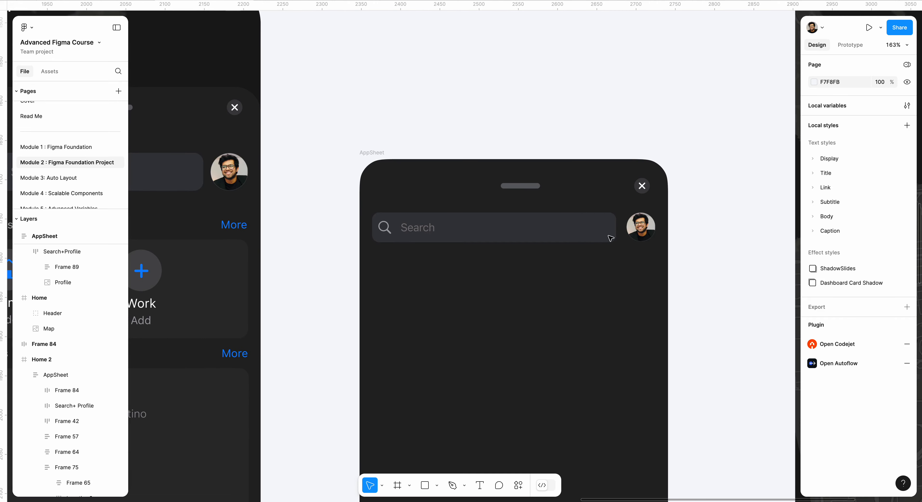
{"action": "left_click", "coordinate": [611, 238]}
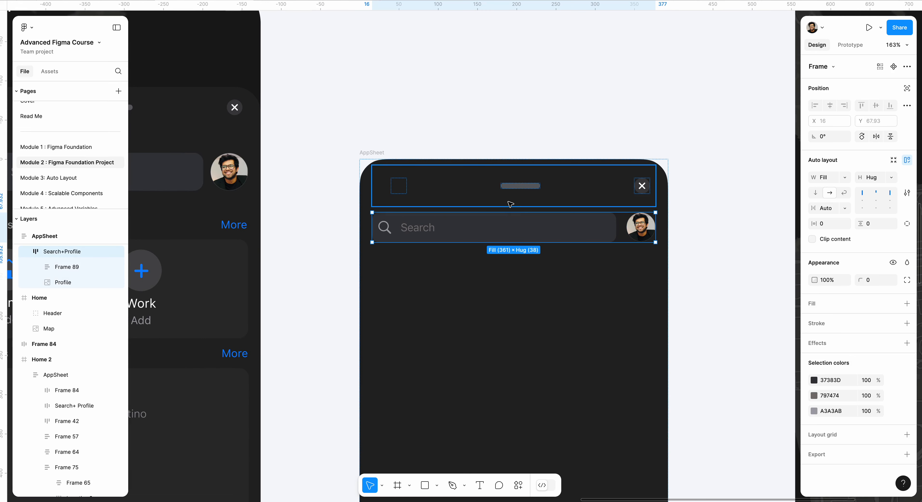
{"action": "key", "text": "shift+a"}
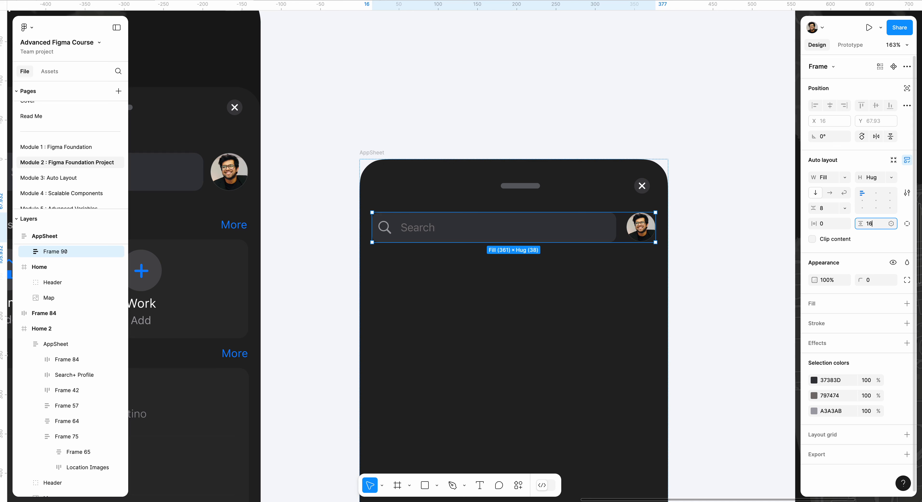
{"action": "key", "text": "Return"}
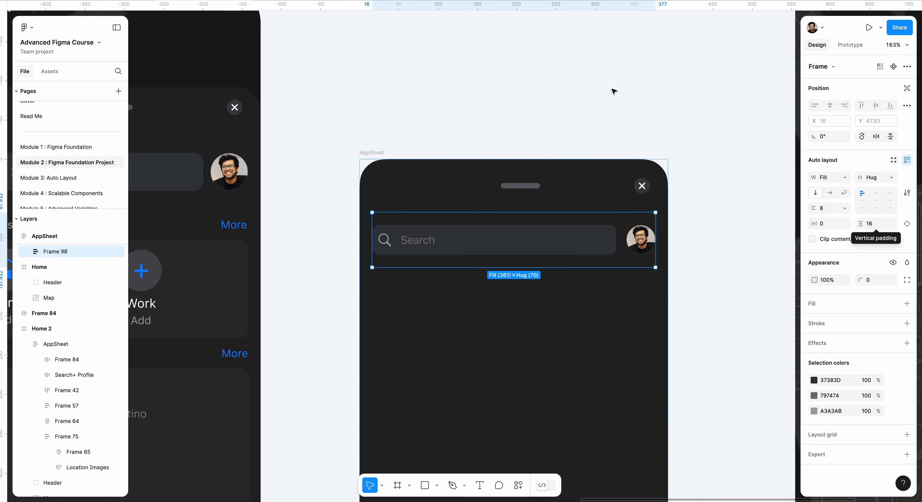
{"action": "left_click", "coordinate": [561, 105]}
{"action": "scroll", "coordinate": [549, 113], "scroll_direction": "down", "scroll_amount": 5}
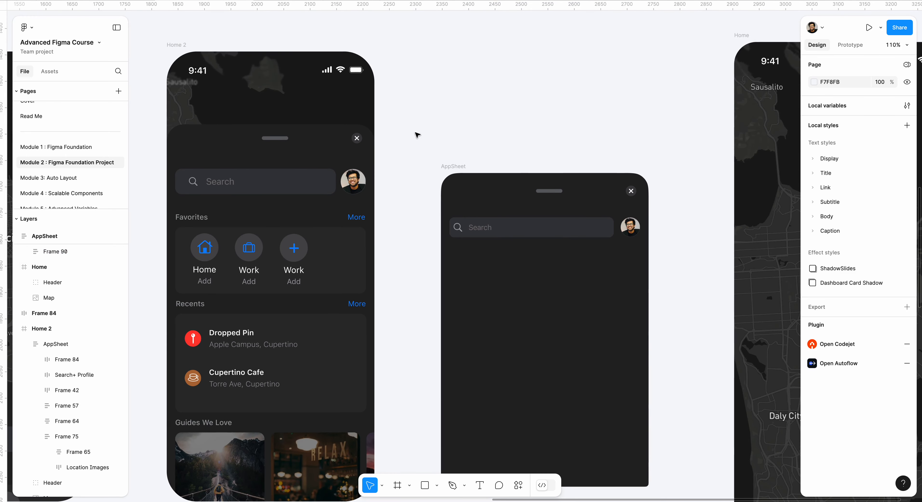
Step: Combine the Favorites header and its shortcuts card from the Assets section into one auto layout frame
{"action": "scroll", "coordinate": [408, 139], "scroll_direction": "down", "scroll_amount": 10}
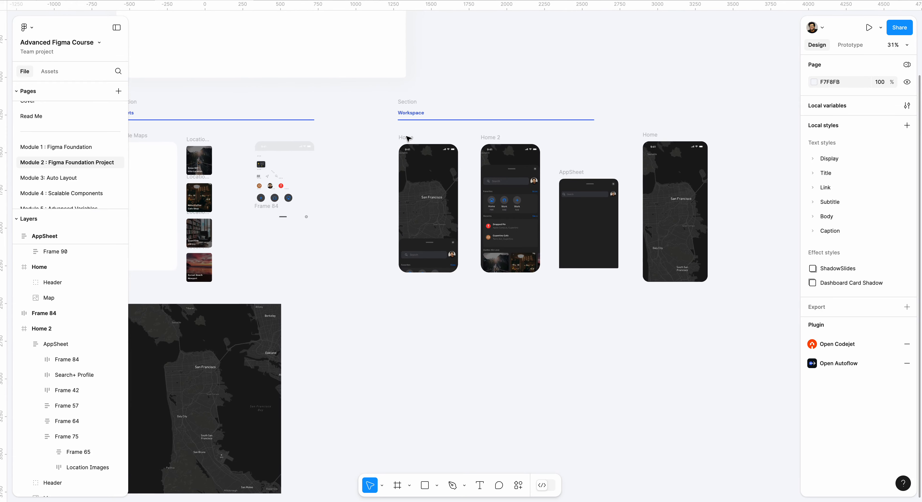
{"action": "scroll", "coordinate": [522, 194], "scroll_direction": "up", "scroll_amount": 7}
{"action": "double_click", "coordinate": [504, 212]}
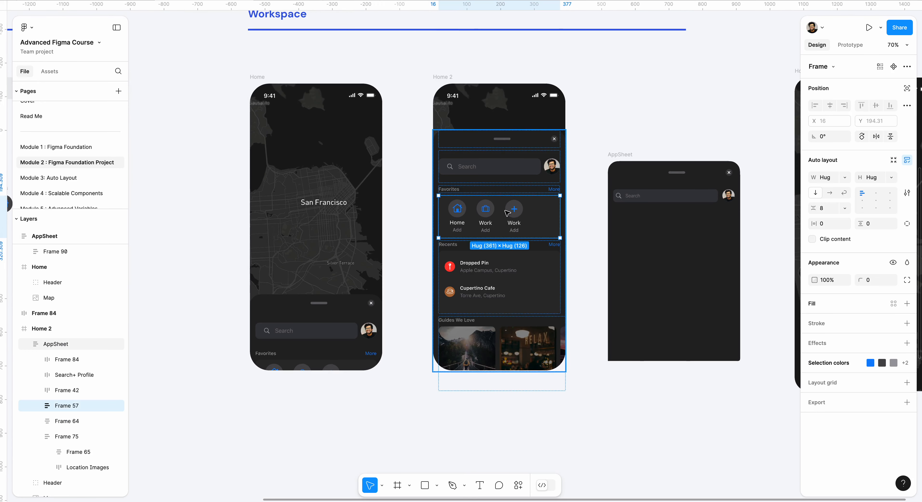
{"action": "scroll", "coordinate": [239, 286], "scroll_direction": "up", "scroll_amount": 8}
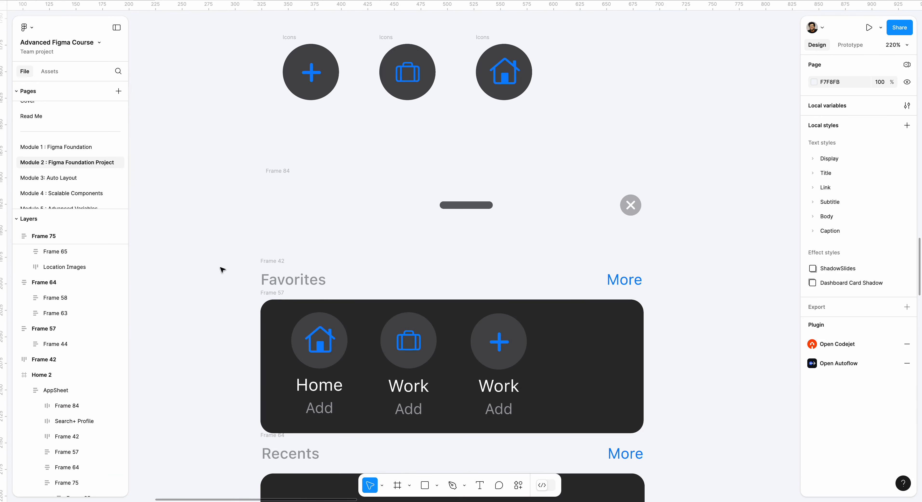
{"action": "left_click_drag", "start_coordinate": [225, 264], "coordinate": [663, 441]}
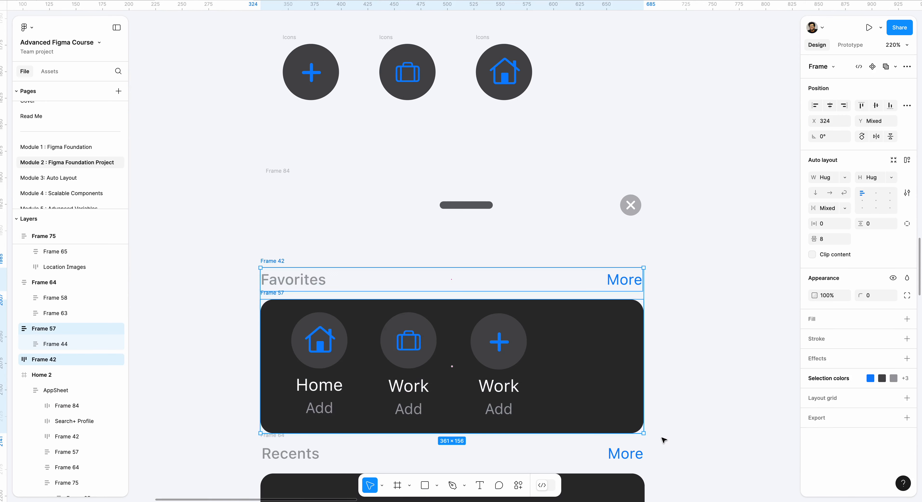
{"action": "key", "text": "shift+a"}
{"action": "left_click", "coordinate": [408, 251]}
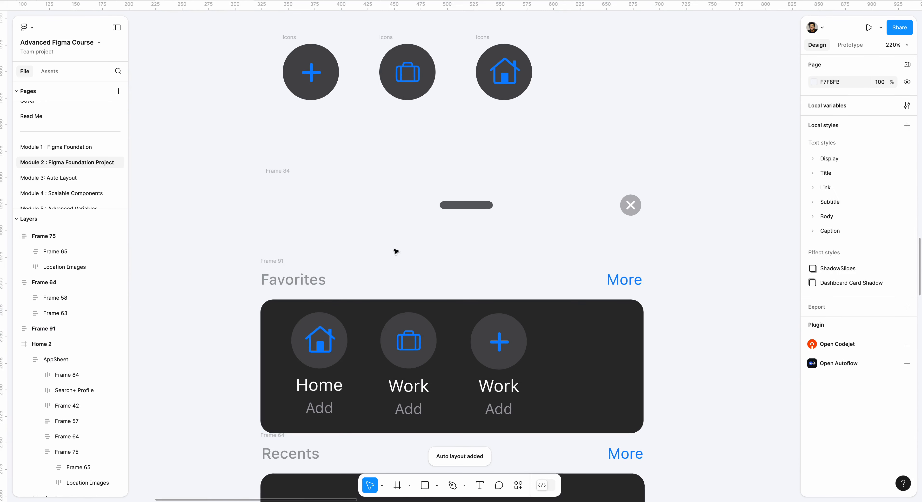
Step: Place a copy of the combined Favorites section in the AppSheet below the search row
{"action": "scroll", "coordinate": [317, 257], "scroll_direction": "down", "scroll_amount": 5}
{"action": "left_click_drag", "start_coordinate": [313, 256], "coordinate": [605, 291]}
{"action": "scroll", "coordinate": [617, 399], "scroll_direction": "down", "scroll_amount": 5}
{"action": "scroll", "coordinate": [680, 322], "scroll_direction": "up", "scroll_amount": 8}
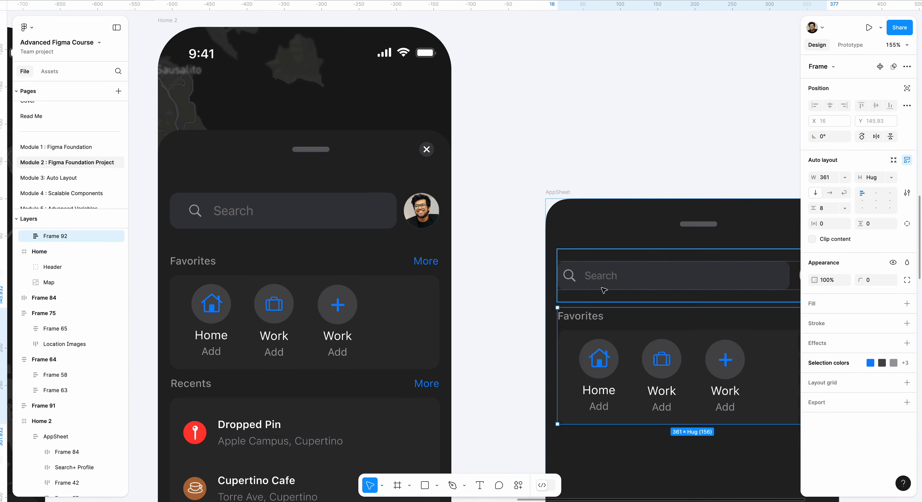
Step: Place a copy of the Recents section from Assets in the AppSheet below Favorites
{"action": "scroll", "coordinate": [568, 315], "scroll_direction": "down", "scroll_amount": 8}
{"action": "scroll", "coordinate": [554, 271], "scroll_direction": "left", "scroll_amount": 5}
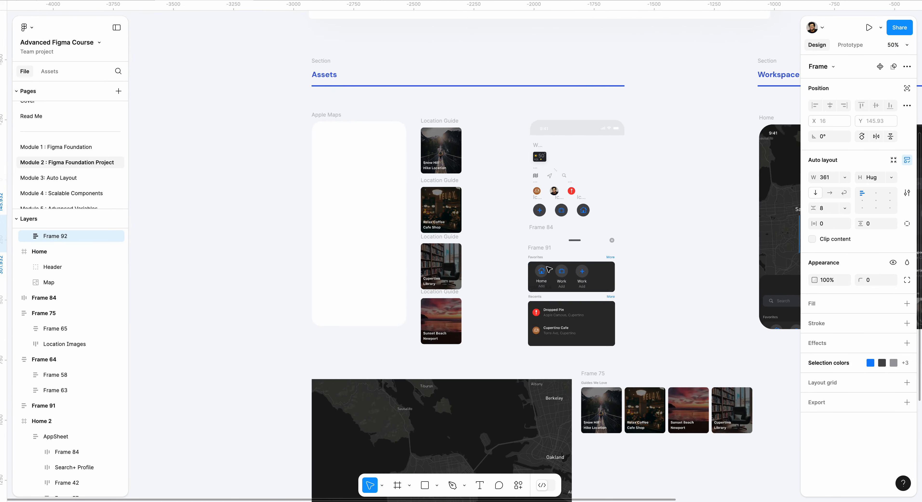
{"action": "left_click", "coordinate": [543, 296]}
{"action": "left_click", "coordinate": [703, 298]}
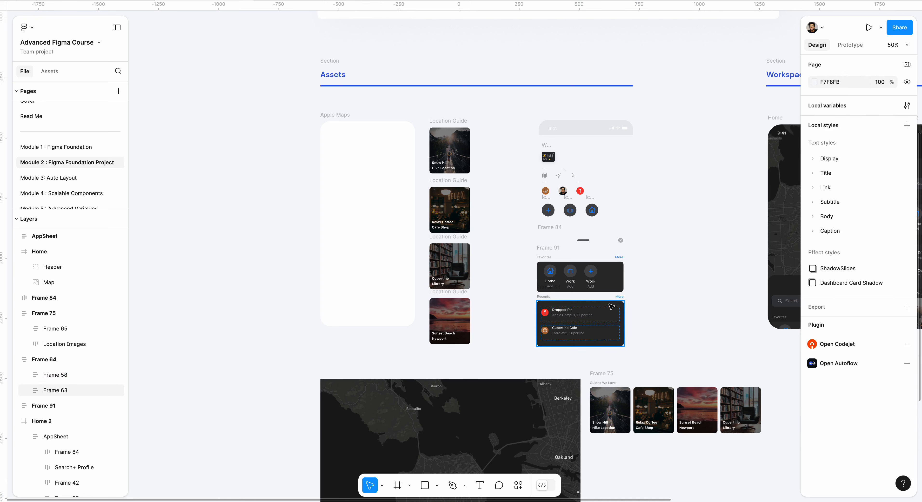
{"action": "left_click_drag", "start_coordinate": [525, 293], "coordinate": [672, 363]}
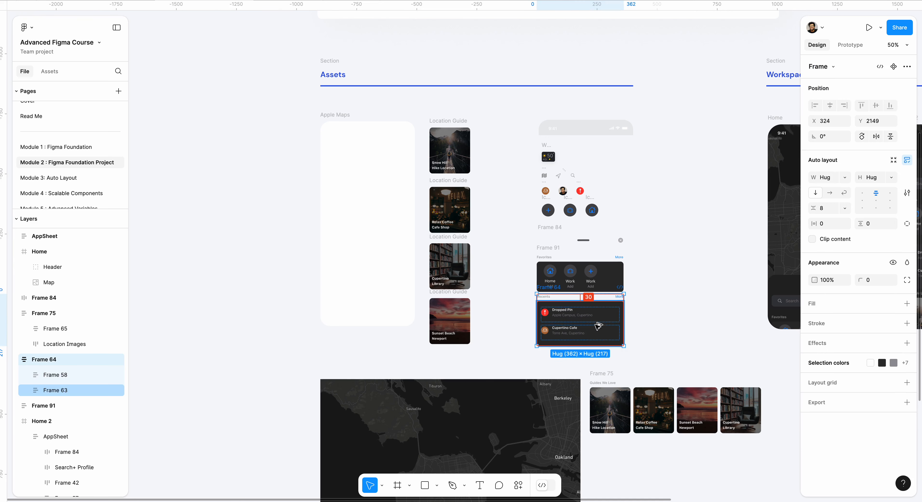
{"action": "left_click_drag", "start_coordinate": [586, 319], "coordinate": [701, 340], "text": "alt"}
{"action": "left_click", "coordinate": [670, 300]}
{"action": "left_click_drag", "start_coordinate": [661, 310], "coordinate": [603, 317]}
{"action": "scroll", "coordinate": [686, 320], "scroll_direction": "down", "scroll_amount": 5}
{"action": "scroll", "coordinate": [687, 321], "scroll_direction": "right", "scroll_amount": 8}
{"action": "scroll", "coordinate": [594, 332], "scroll_direction": "up", "scroll_amount": 10}
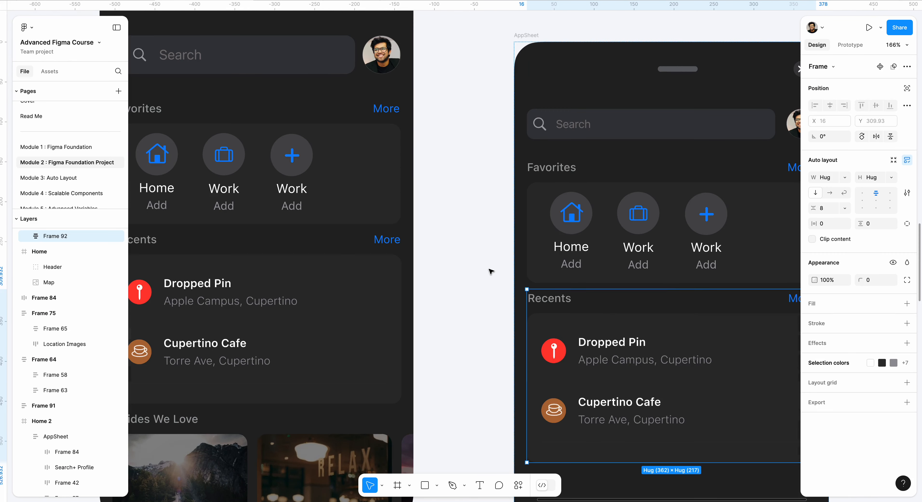
Step: Duplicate the Guides We Love section from Assets and place the copy in the AppSheet below Recents
{"action": "scroll", "coordinate": [498, 261], "scroll_direction": "down", "scroll_amount": 10}
{"action": "scroll", "coordinate": [498, 261], "scroll_direction": "left", "scroll_amount": 8}
{"action": "scroll", "coordinate": [499, 260], "scroll_direction": "left", "scroll_amount": 3}
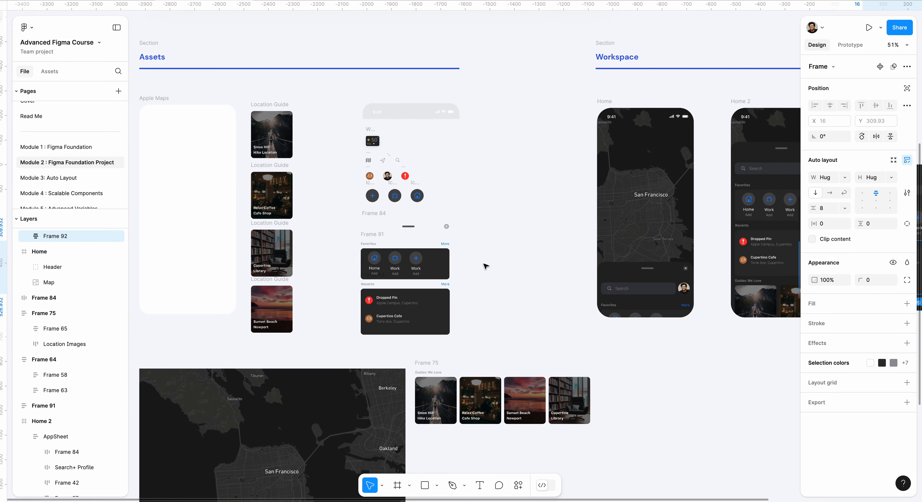
{"action": "left_click", "coordinate": [434, 364]}
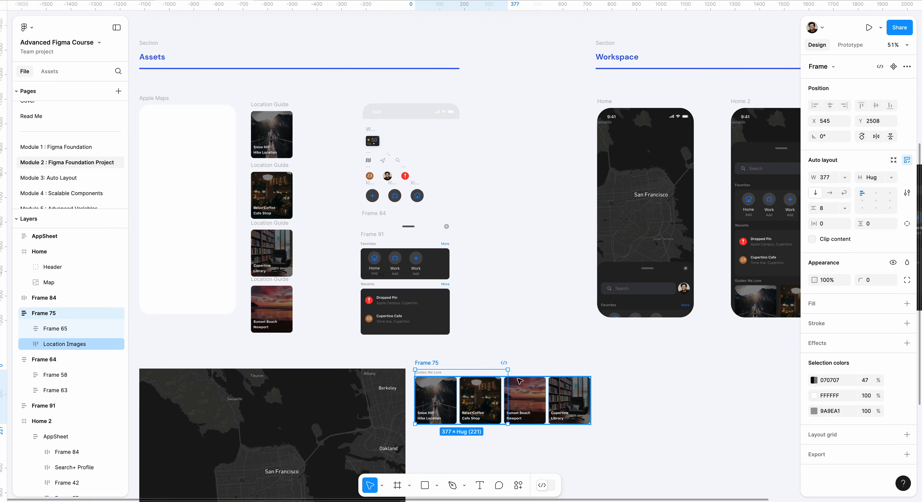
{"action": "left_click_drag", "start_coordinate": [429, 360], "coordinate": [741, 357], "text": "alt"}
{"action": "scroll", "coordinate": [664, 323], "scroll_direction": "right", "scroll_amount": 10}
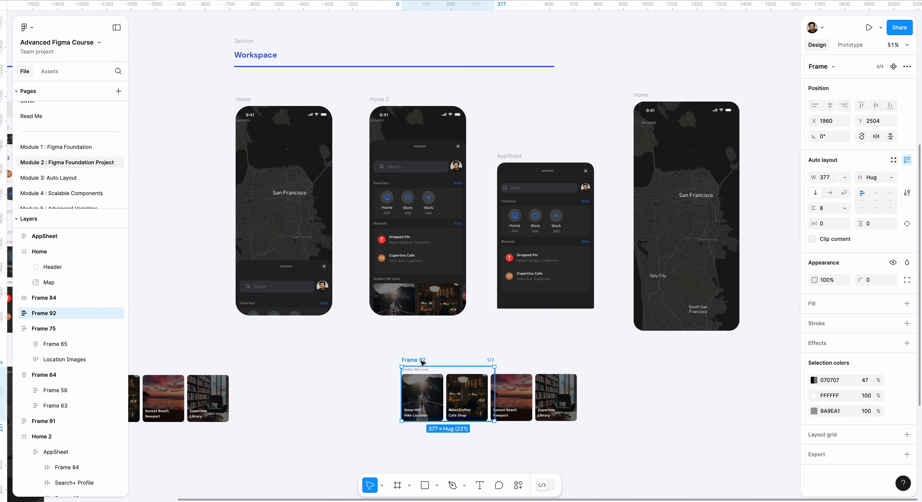
{"action": "left_click_drag", "start_coordinate": [433, 378], "coordinate": [530, 307]}
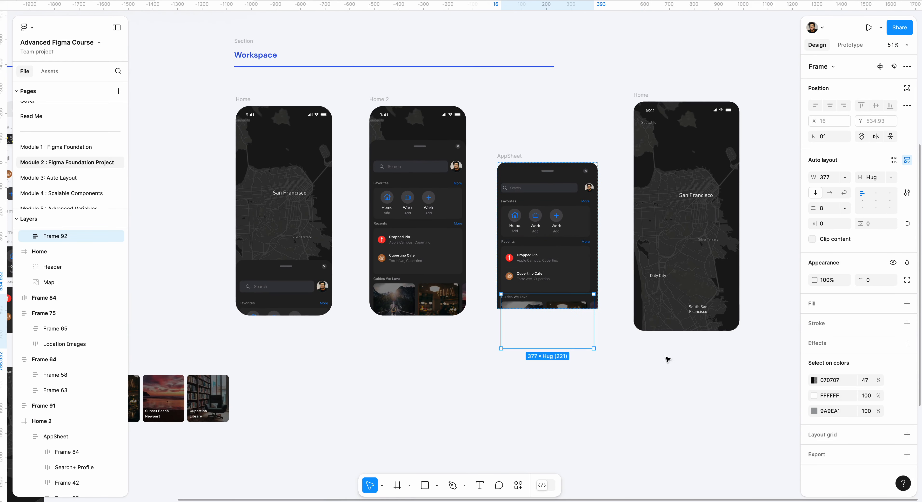
{"action": "left_click", "coordinate": [667, 346]}
Step: Extend the AppSheet's height to 700 and shift the frame slightly in the space between Home 2 and Home
{"action": "scroll", "coordinate": [568, 291], "scroll_direction": "up", "scroll_amount": 5}
{"action": "left_click", "coordinate": [463, 76]}
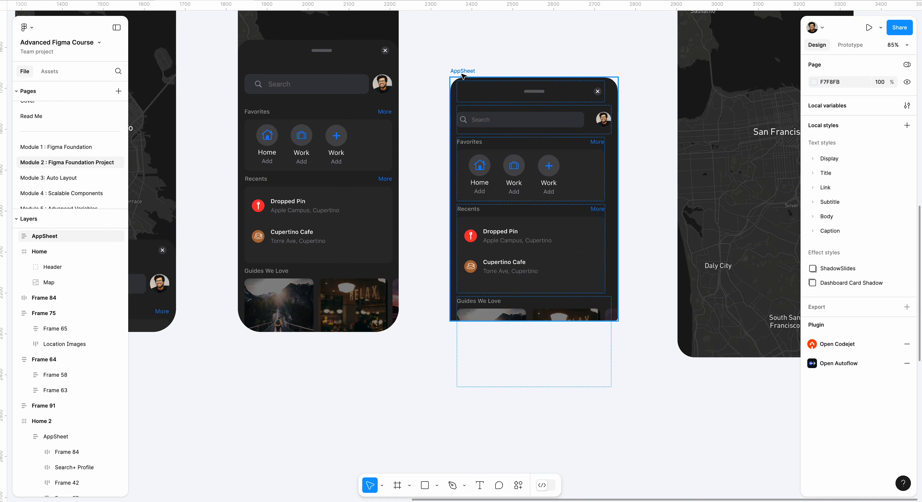
{"action": "left_click_drag", "start_coordinate": [544, 336], "coordinate": [541, 365]}
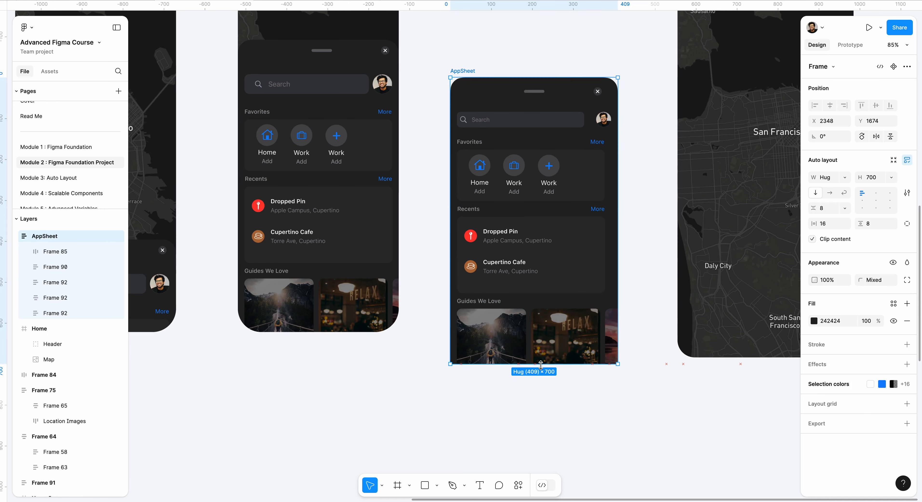
{"action": "left_click", "coordinate": [541, 445]}
{"action": "left_click_drag", "start_coordinate": [462, 71], "coordinate": [470, 70]}
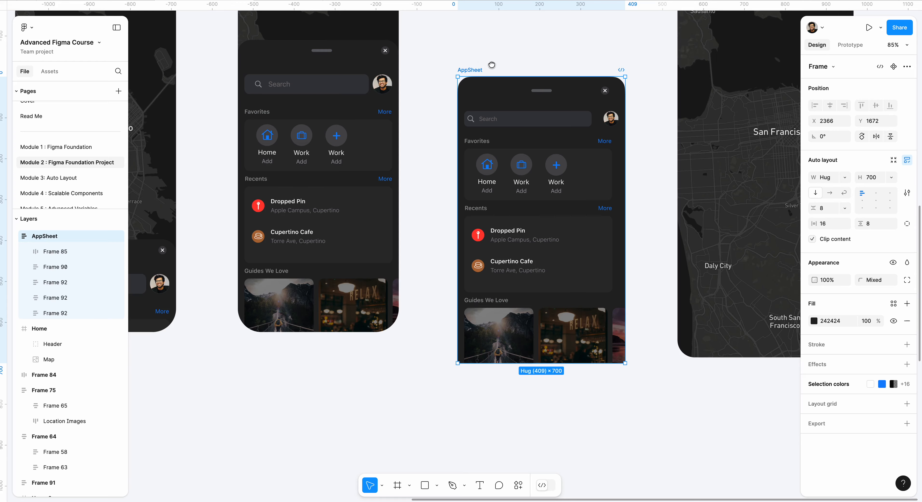
{"action": "left_click_drag", "start_coordinate": [492, 65], "coordinate": [441, 121]}
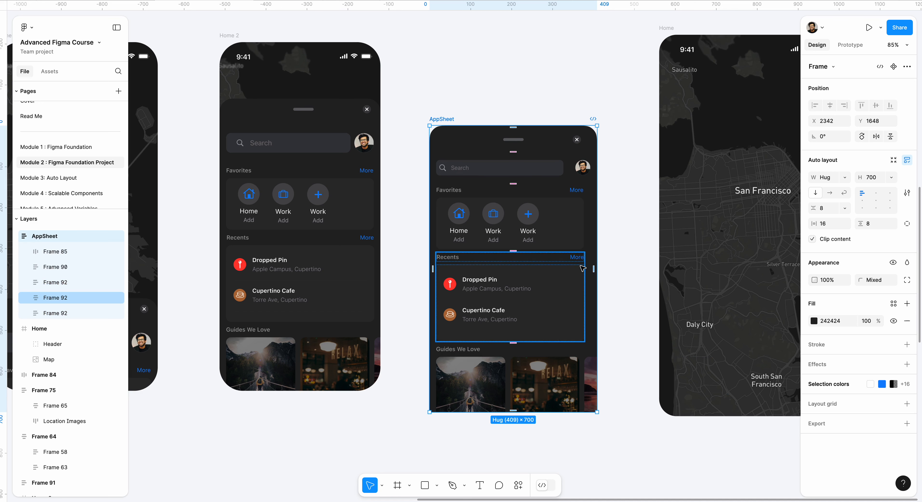
{"action": "left_click", "coordinate": [479, 68]}
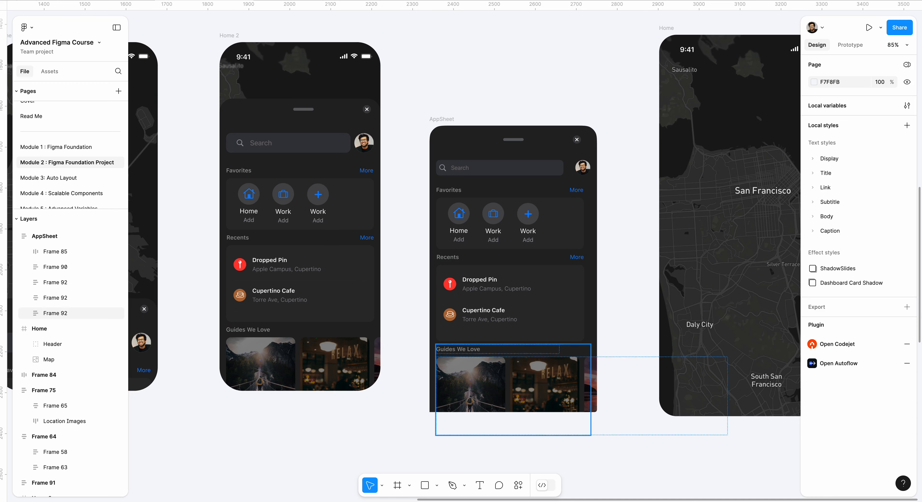
Step: Move the AppSheet into the new Home frame over the map at X 11, Y 232, and collapse its layers
{"action": "scroll", "coordinate": [442, 86], "scroll_direction": "down", "scroll_amount": 5}
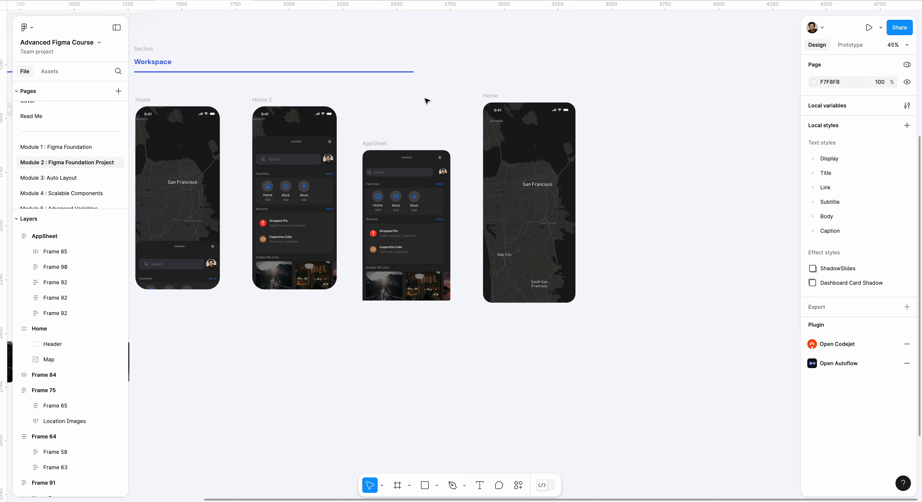
{"action": "scroll", "coordinate": [427, 101], "scroll_direction": "up", "scroll_amount": 2}
{"action": "scroll", "coordinate": [427, 101], "scroll_direction": "right", "scroll_amount": 1}
{"action": "scroll", "coordinate": [427, 101], "scroll_direction": "up", "scroll_amount": 3}
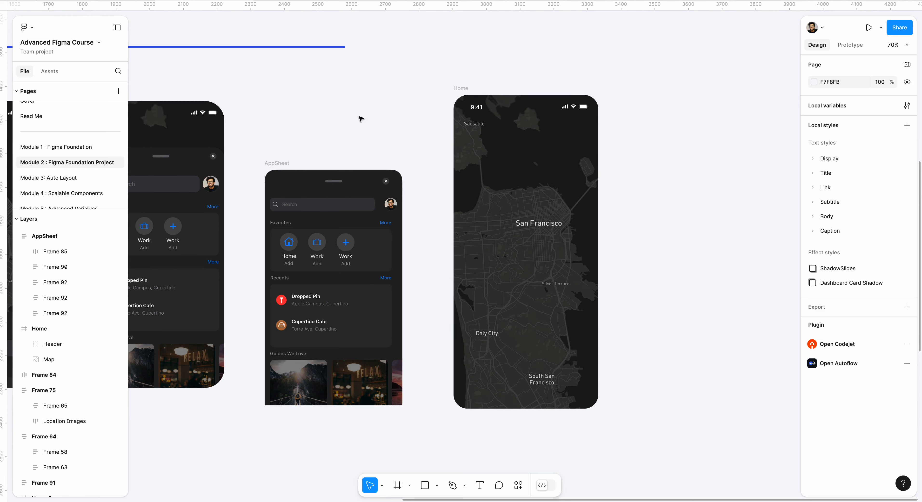
{"action": "left_click", "coordinate": [278, 164]}
{"action": "left_click_drag", "start_coordinate": [277, 165], "coordinate": [469, 171]}
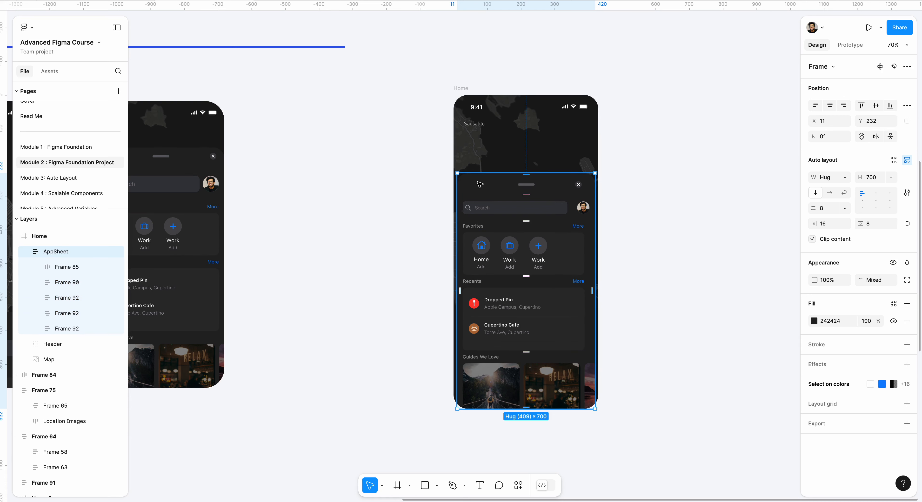
{"action": "left_click", "coordinate": [24, 252]}
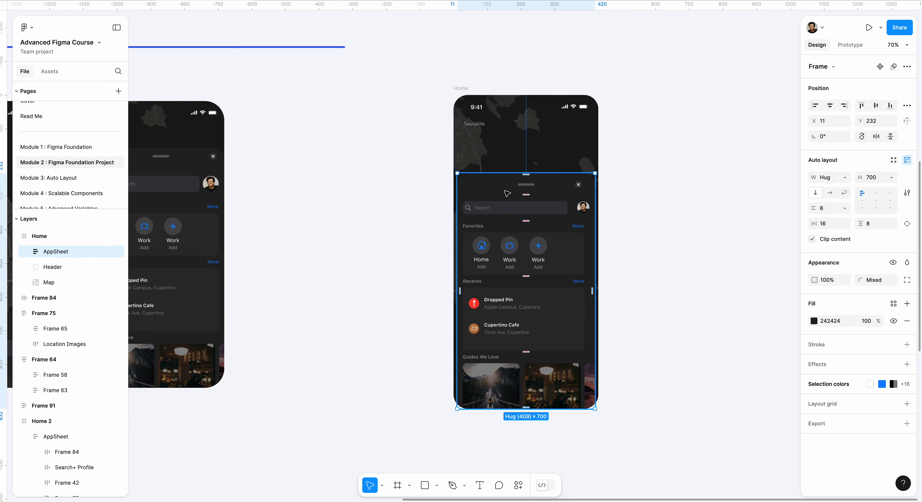
{"action": "left_click", "coordinate": [687, 153]}
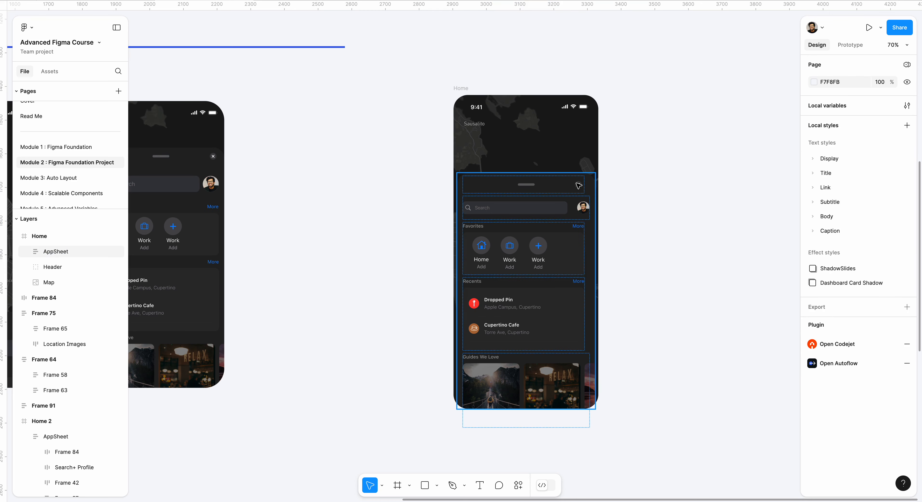
Step: Lower the AppSheet inside the Home frame to Y 360 so more of the map shows
{"action": "left_click", "coordinate": [558, 181]}
{"action": "left_click", "coordinate": [661, 151]}
{"action": "left_click", "coordinate": [547, 180]}
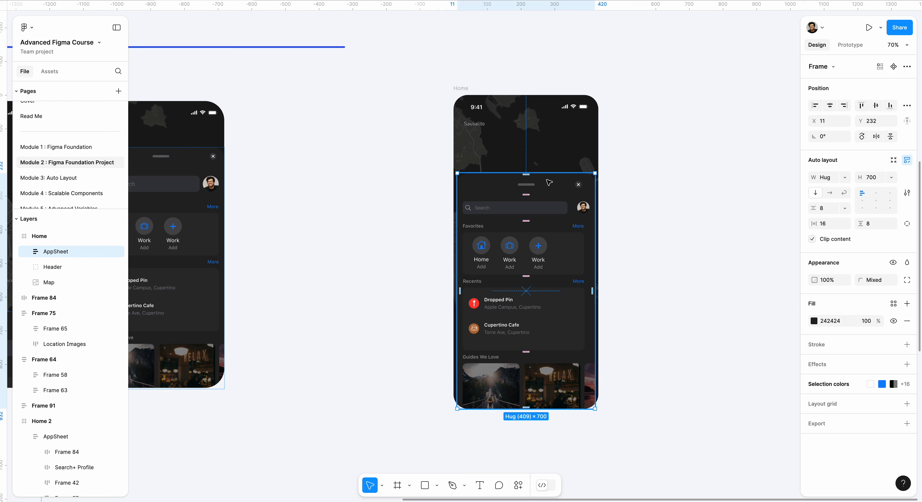
{"action": "key", "text": "shift+Down"}
{"action": "key", "text": "shift+Down"}
{"action": "key", "text": "shift+Down"}
{"action": "key", "text": "shift+Down"}
{"action": "key", "text": "shift+Down"}
{"action": "key", "text": "shift+Down"}
{"action": "key", "text": "shift+Down"}
{"action": "key", "text": "shift+Down"}
{"action": "key", "text": "shift+Down"}
{"action": "key", "text": "shift+Down"}
{"action": "key", "text": "shift+Down"}
{"action": "key", "text": "shift+Down"}
{"action": "key", "text": "shift+Down"}
{"action": "key", "text": "shift+Down"}
{"action": "key", "text": "shift+Down"}
{"action": "key", "text": "shift+Down"}
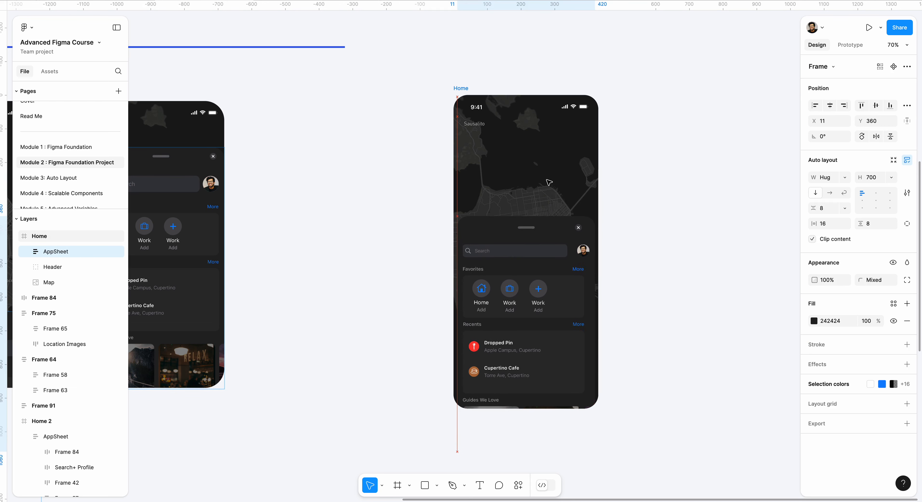